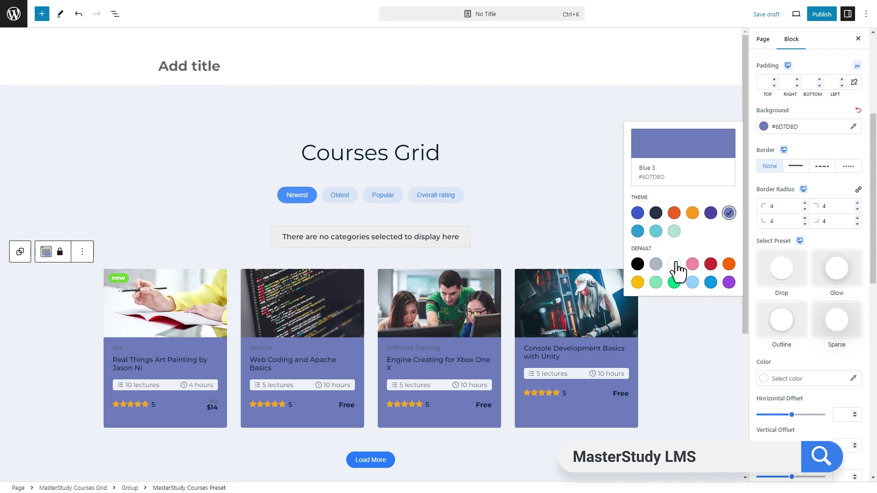
Give the course cards a light blue background and a dotted grey border
{"action": "left_click", "coordinate": [693, 283]}
{"action": "left_click", "coordinate": [823, 166]}
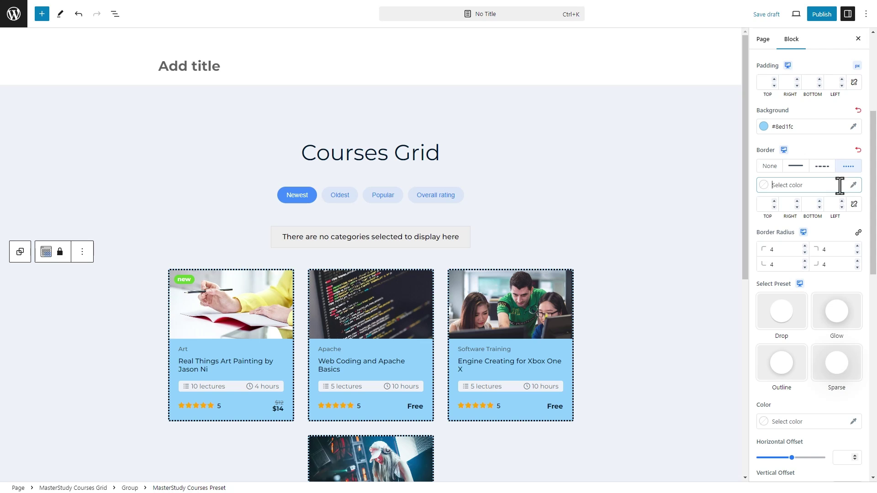
{"action": "left_click", "coordinate": [838, 185]}
{"action": "left_click", "coordinate": [729, 271]}
{"action": "left_click", "coordinate": [655, 322]}
{"action": "triple_click", "coordinate": [774, 207]}
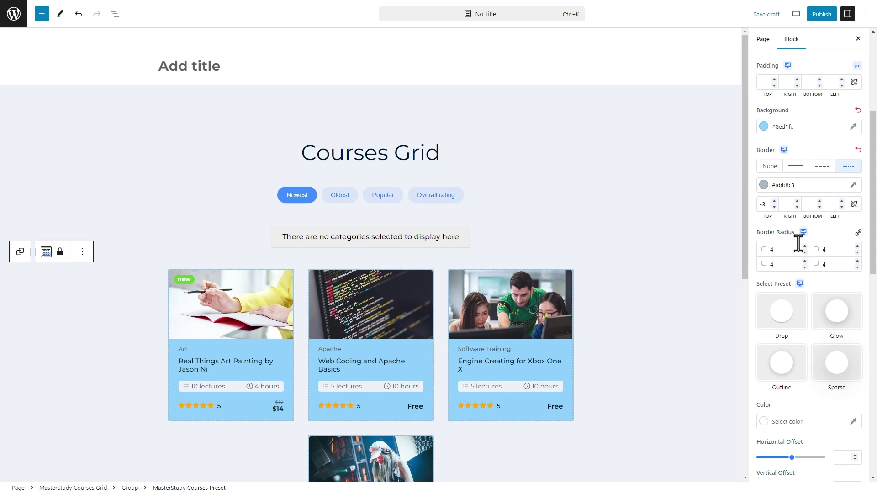
Apply the Sparse shadow preset to the course cards
{"action": "scroll", "coordinate": [822, 246], "scroll_direction": "down", "scroll_amount": 2}
{"action": "scroll", "coordinate": [838, 206], "scroll_direction": "down", "scroll_amount": 2}
{"action": "left_click", "coordinate": [837, 174]}
{"action": "scroll", "coordinate": [850, 137], "scroll_direction": "down", "scroll_amount": 3}
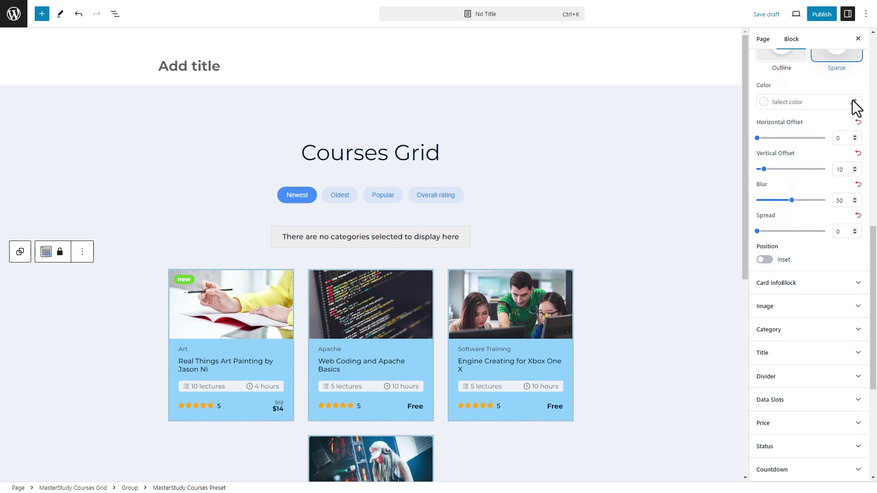
{"action": "left_click", "coordinate": [851, 102]}
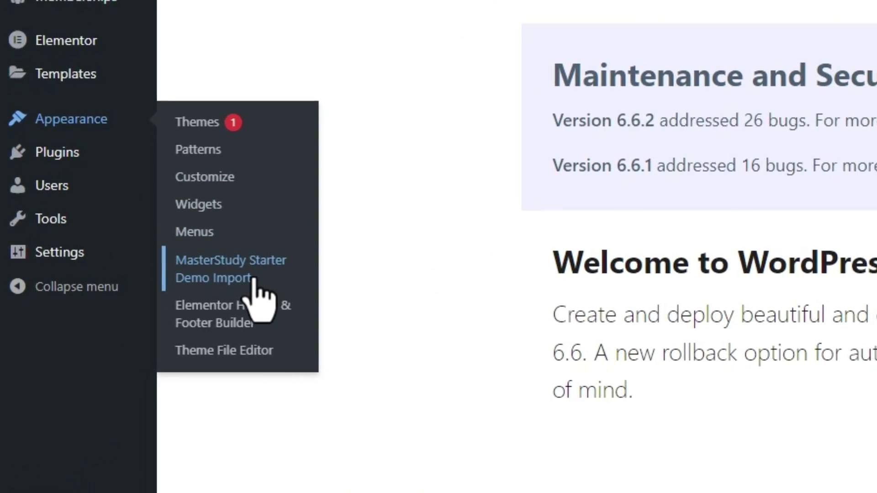
Rerun the MasterStudy Starter Theme wizard with Gutenberg as page builder, passing the plugins check
{"action": "mouse_move", "coordinate": [33, 254]}
{"action": "left_click", "coordinate": [137, 328]}
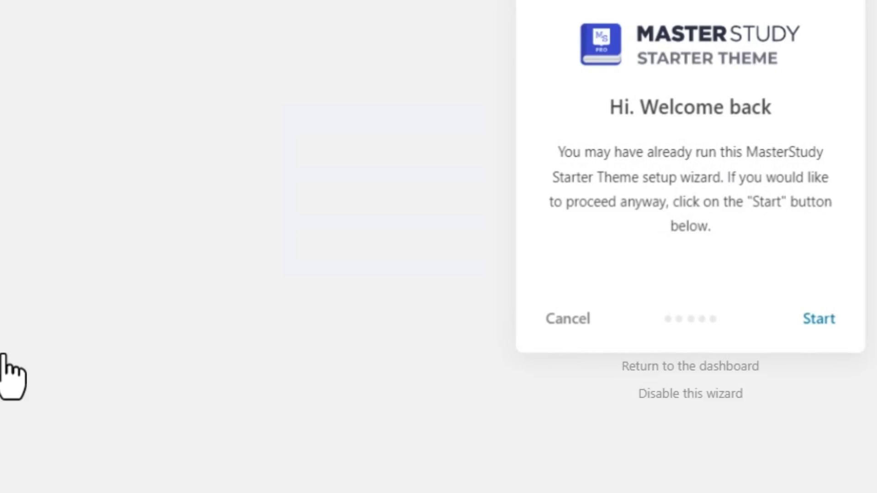
{"action": "left_click", "coordinate": [577, 396]}
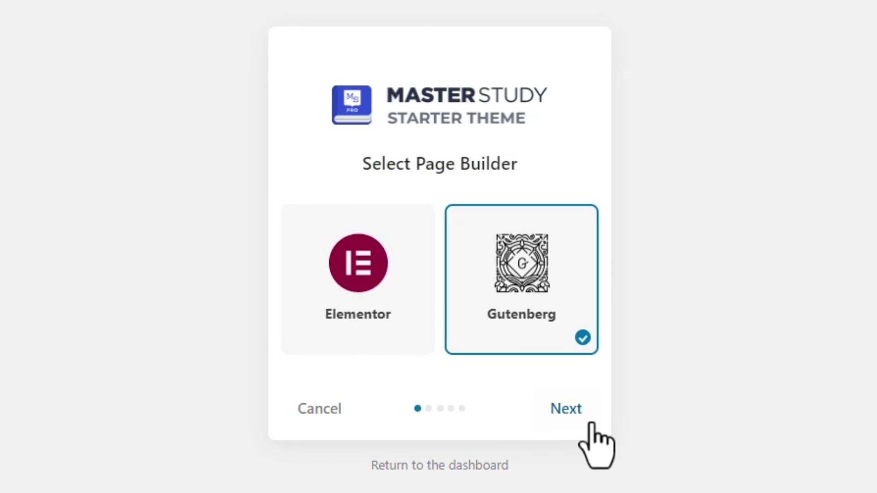
{"action": "left_click", "coordinate": [591, 424]}
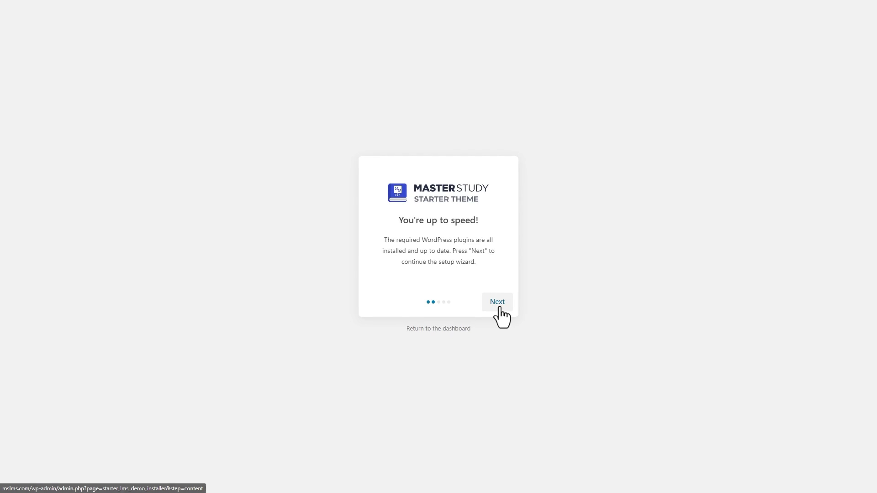
{"action": "left_click", "coordinate": [500, 309]}
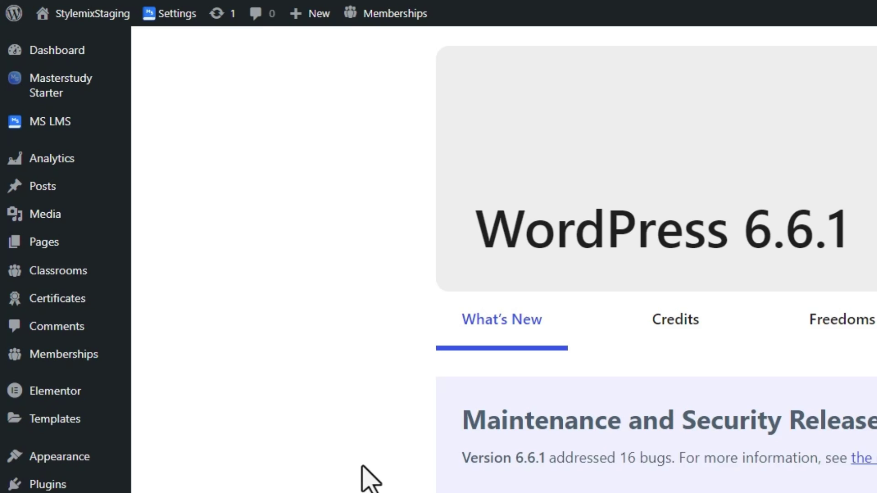
{"action": "mouse_move", "coordinate": [46, 248]}
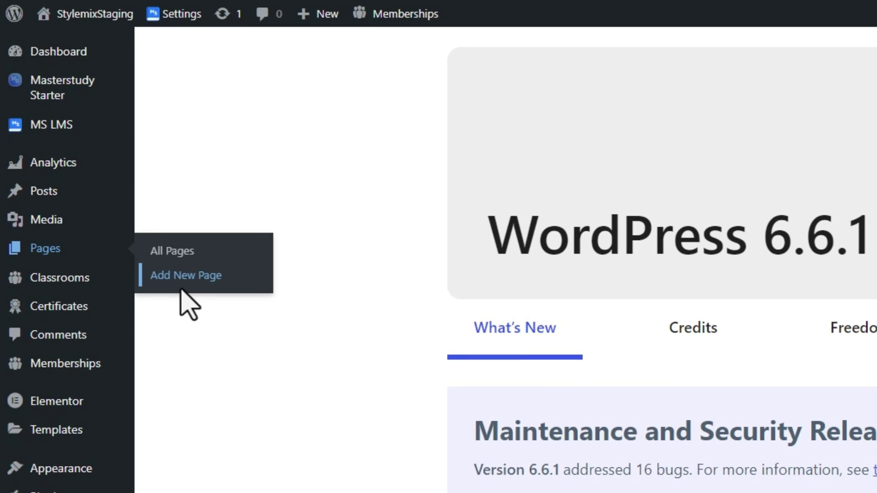
Create a new page and bring up the block library with MasterStudy blocks
{"action": "left_click", "coordinate": [185, 284]}
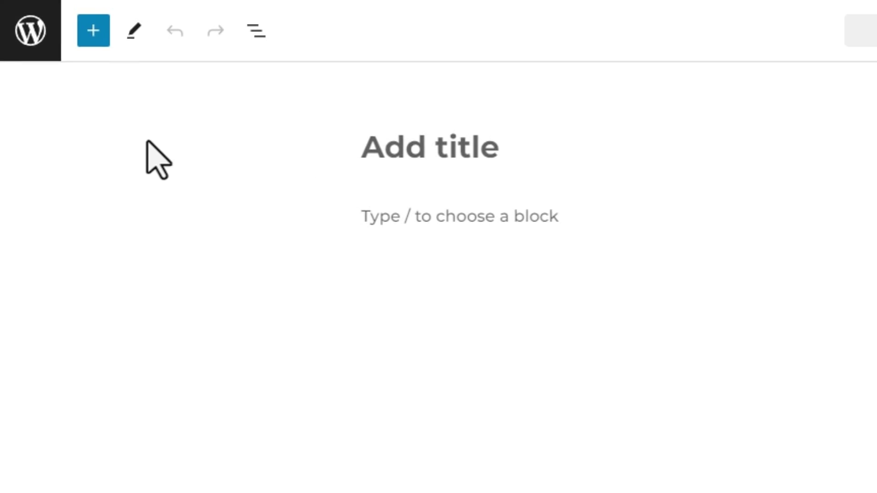
{"action": "left_click", "coordinate": [58, 20]}
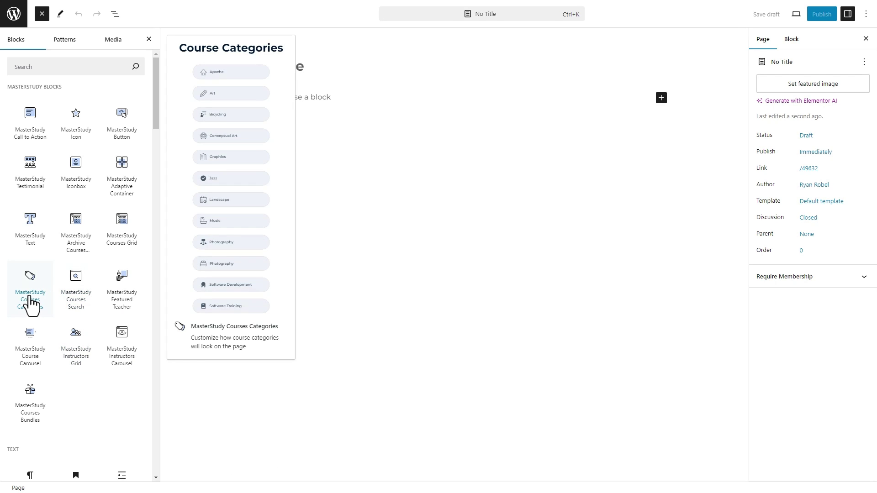
Add the MasterStudy Courses Grid block and confirm MasterStudy blocks stay enabled in Preferences > Blocks
{"action": "left_click", "coordinate": [117, 243]}
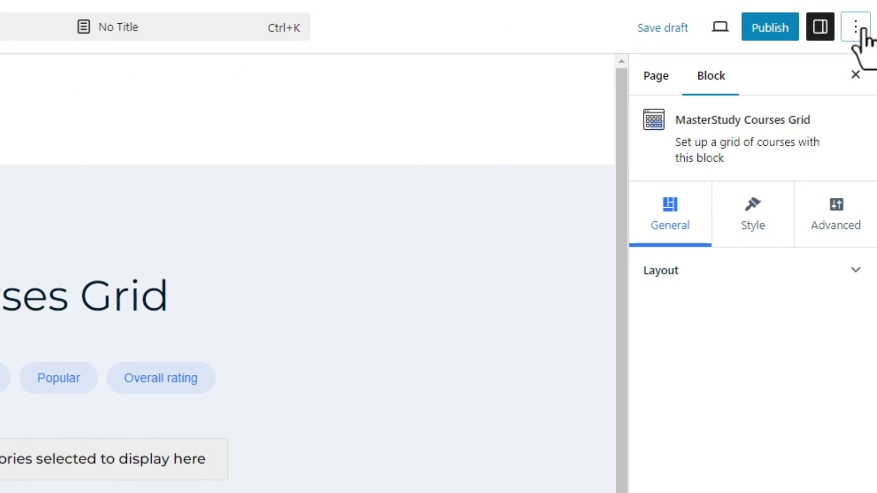
{"action": "left_click", "coordinate": [866, 14]}
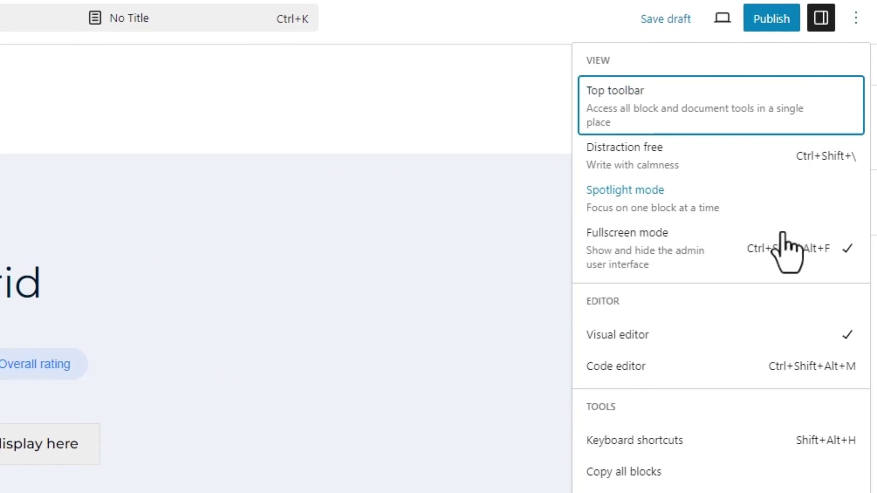
{"action": "left_click", "coordinate": [694, 461]}
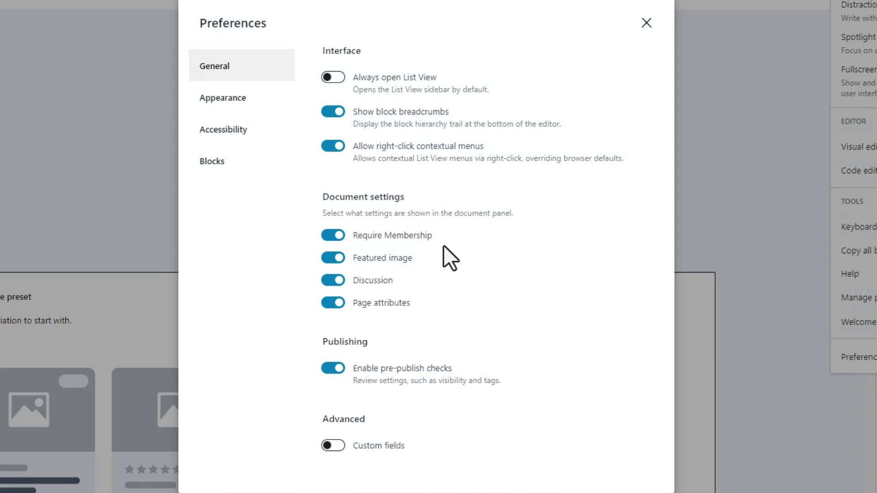
{"action": "left_click", "coordinate": [228, 180]}
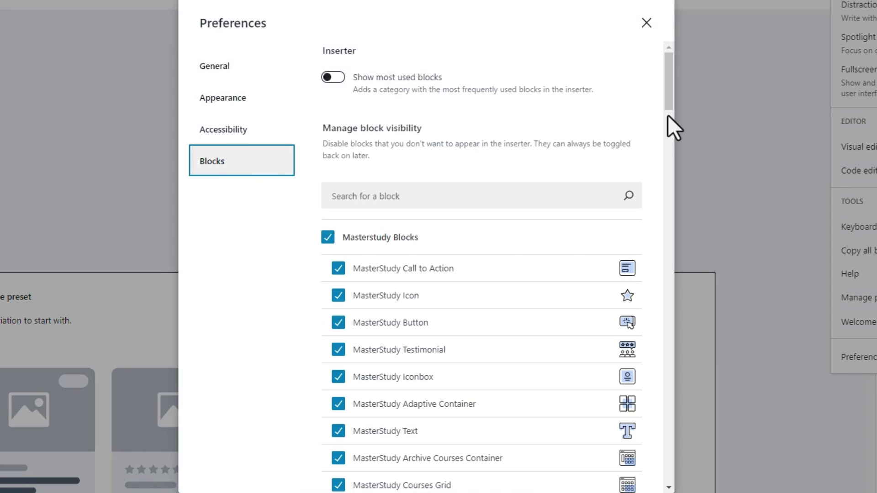
{"action": "left_click_drag", "start_coordinate": [667, 96], "coordinate": [672, 115]}
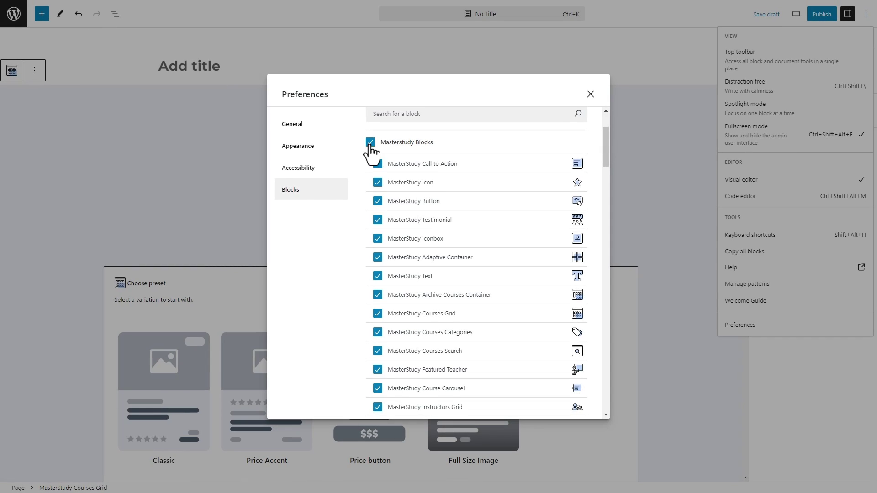
{"action": "left_click", "coordinate": [370, 143]}
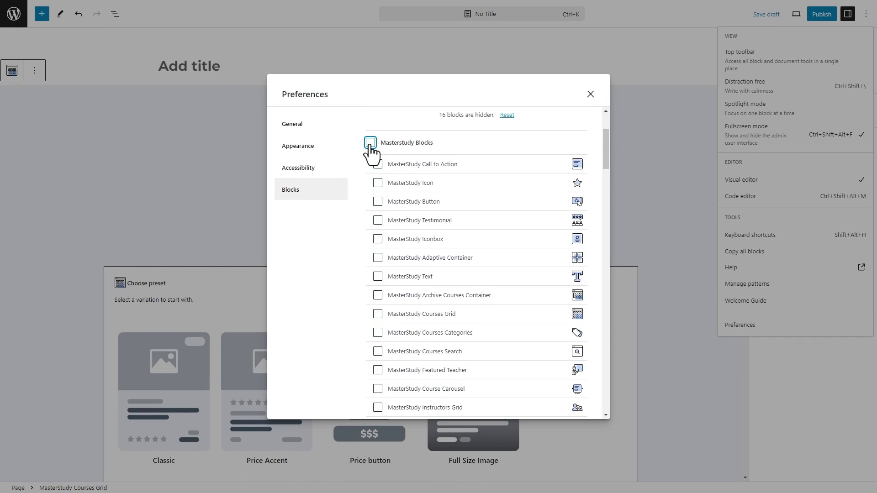
{"action": "left_click", "coordinate": [591, 95]}
{"action": "left_click", "coordinate": [589, 100]}
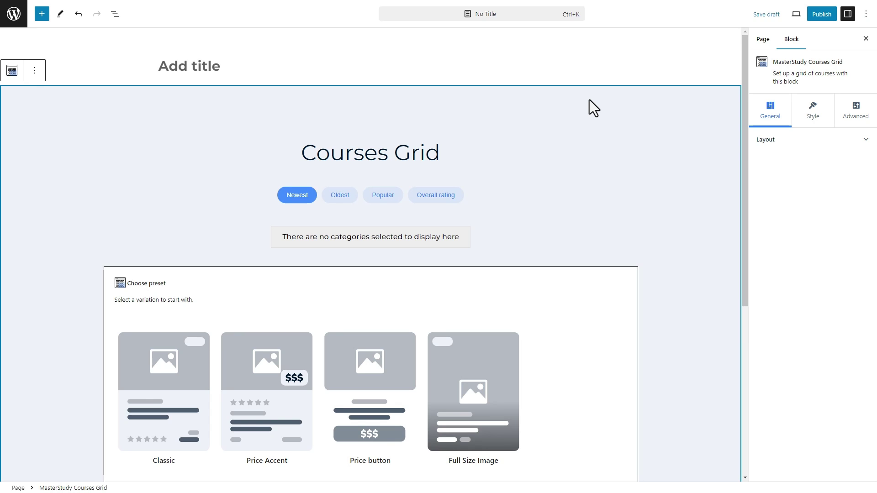
Apply the Price button preset so the grid shows four course cards
{"action": "scroll", "coordinate": [589, 100], "scroll_direction": "down", "scroll_amount": 3}
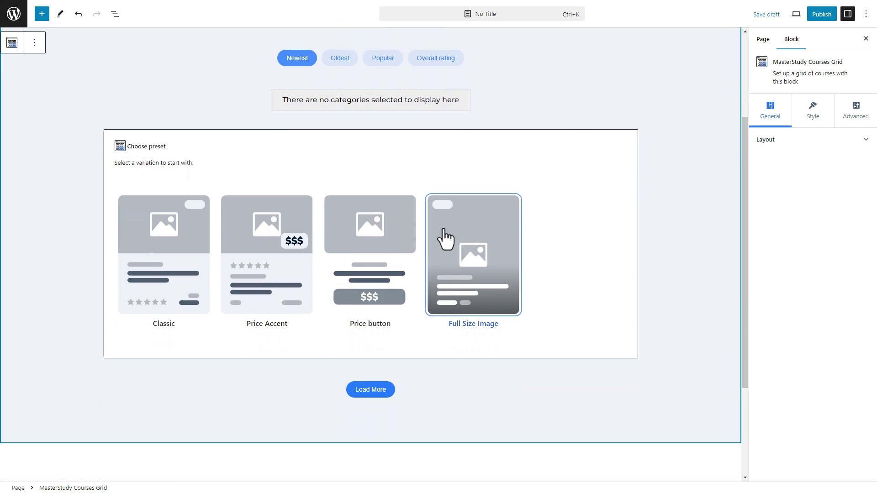
{"action": "left_click", "coordinate": [294, 274]}
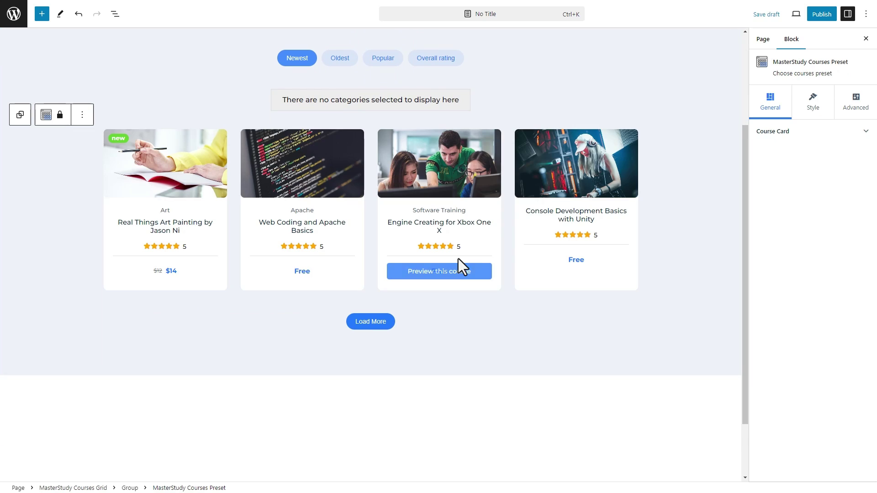
{"action": "scroll", "coordinate": [588, 327], "scroll_direction": "up", "scroll_amount": 3}
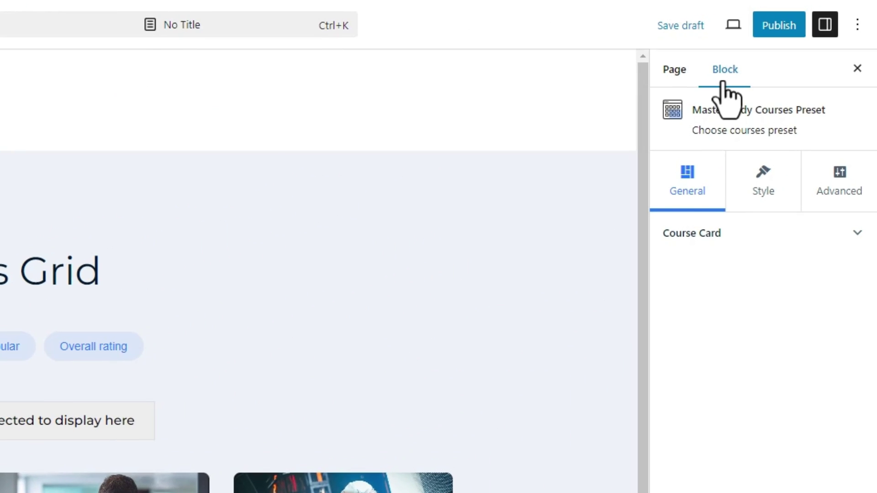
Switch the course cards to the Full Size Image preset with the divider shown
{"action": "left_click", "coordinate": [709, 242]}
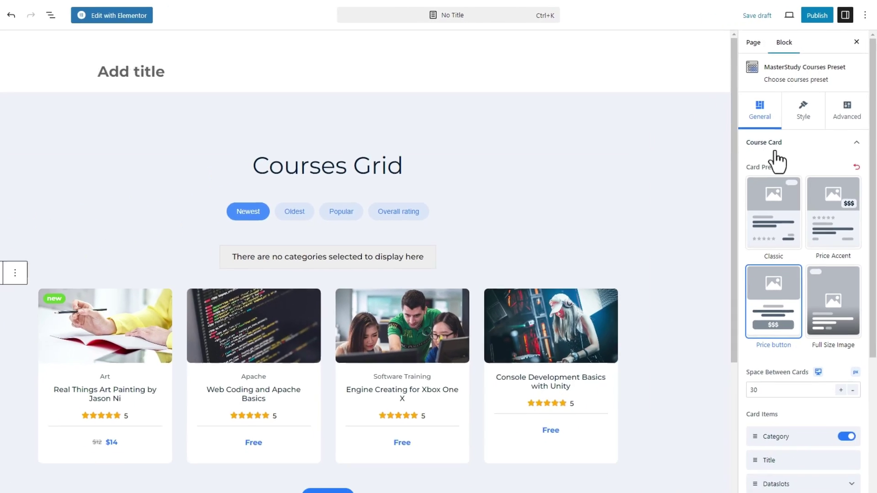
{"action": "left_click", "coordinate": [832, 276]}
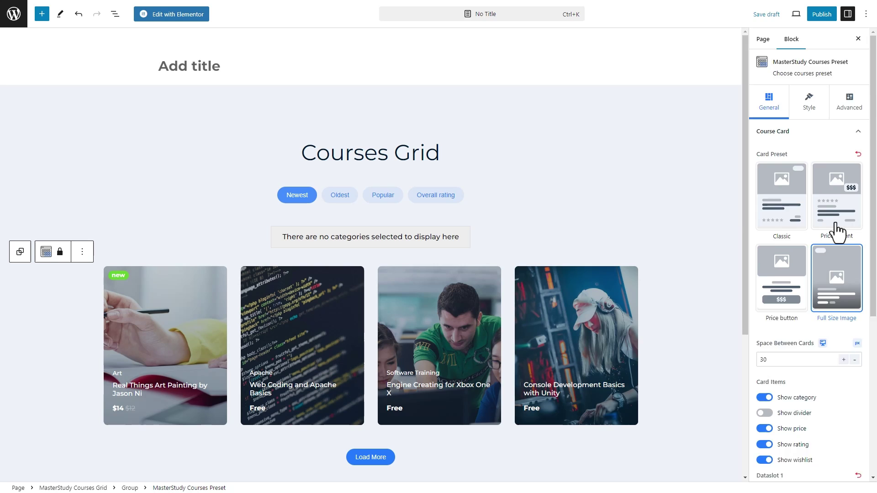
{"action": "scroll", "coordinate": [800, 256], "scroll_direction": "down", "scroll_amount": 3}
{"action": "left_click", "coordinate": [765, 276]}
Set Dataslot 1 to Duration and Dataslot 2 to Members, then choose Classic
{"action": "scroll", "coordinate": [777, 283], "scroll_direction": "down", "scroll_amount": 3}
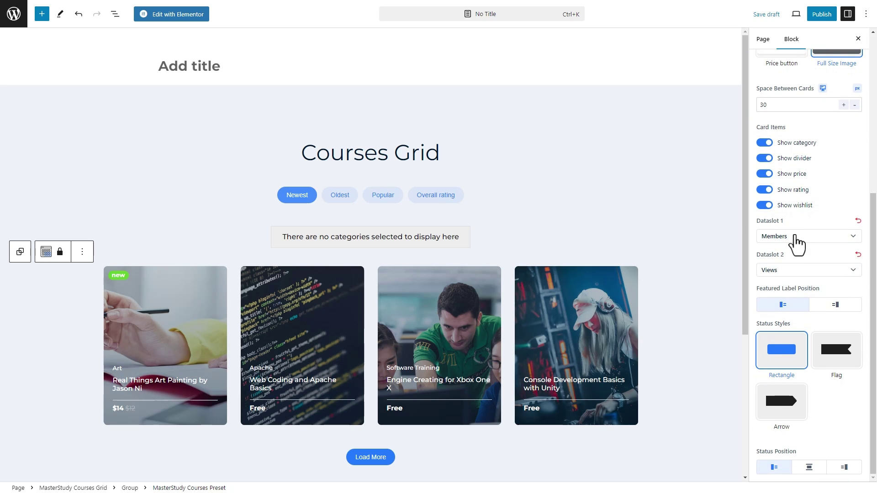
{"action": "left_click", "coordinate": [795, 234]}
{"action": "left_click", "coordinate": [795, 268]}
{"action": "left_click", "coordinate": [799, 270]}
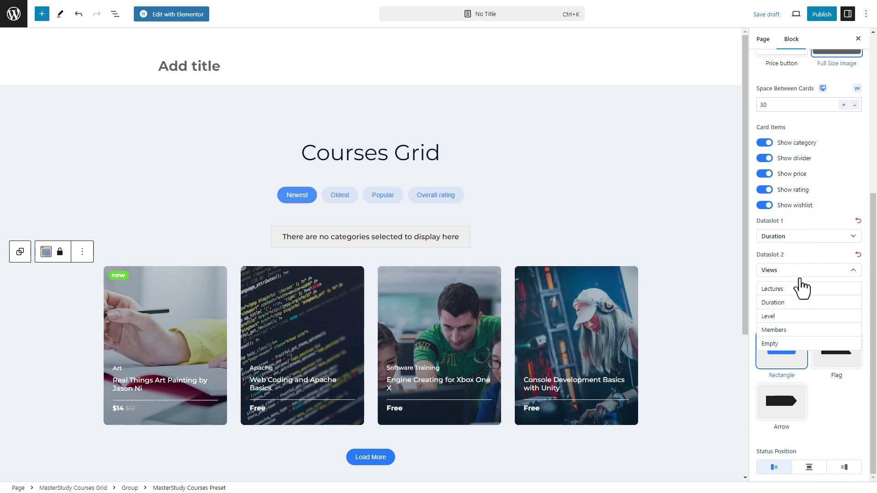
{"action": "left_click", "coordinate": [793, 330]}
{"action": "scroll", "coordinate": [791, 319], "scroll_direction": "up", "scroll_amount": 5}
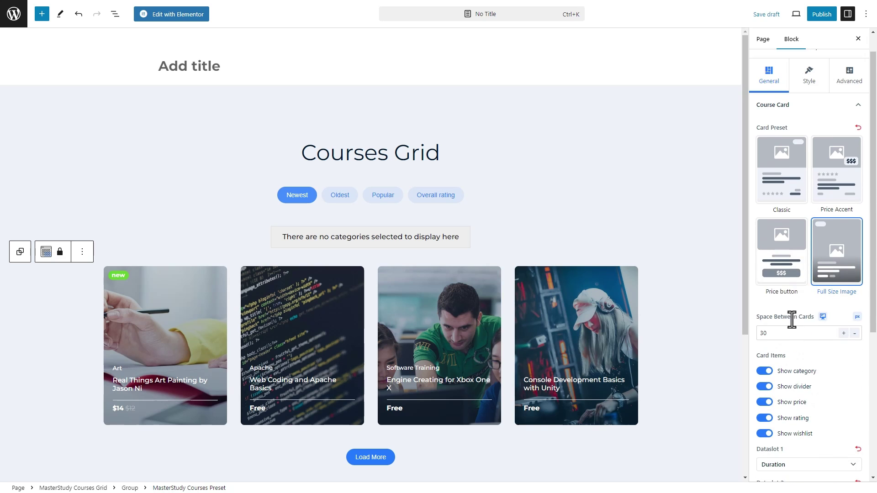
{"action": "left_click", "coordinate": [799, 182]}
Adjust the container top padding and give the cards a light blue background
{"action": "left_click", "coordinate": [814, 85]}
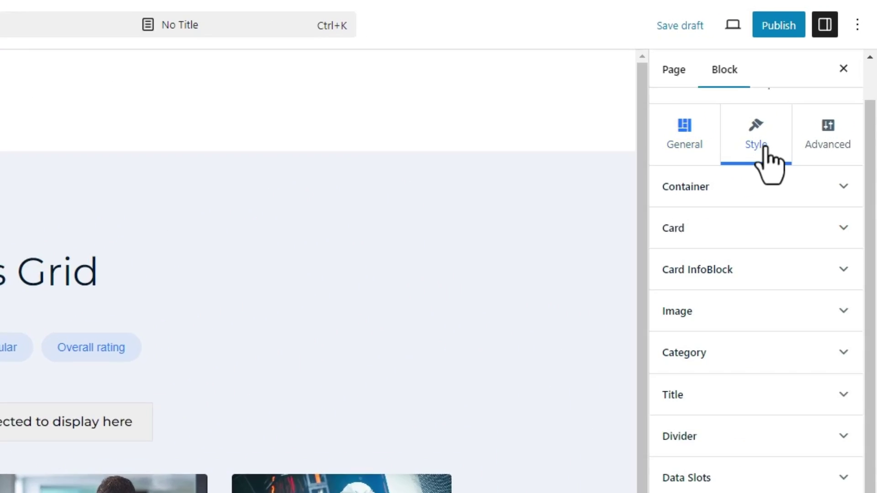
{"action": "left_click", "coordinate": [762, 200]}
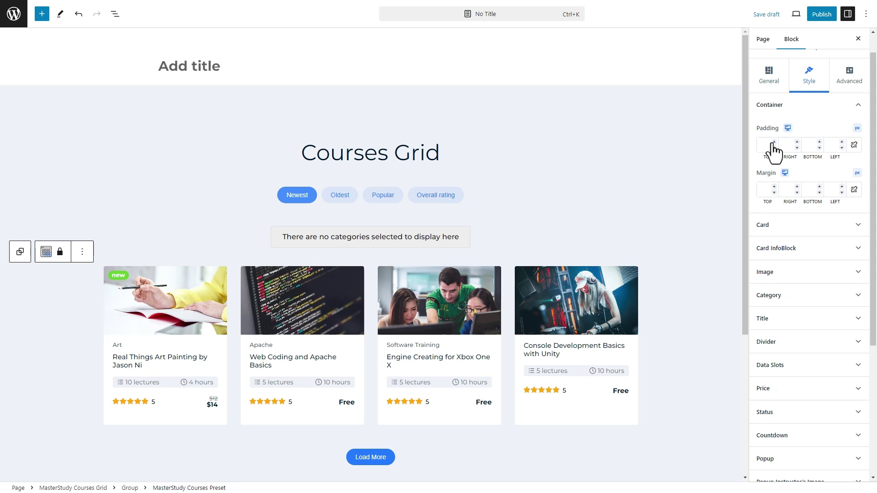
{"action": "left_click", "coordinate": [775, 142]}
{"action": "left_click", "coordinate": [804, 224]}
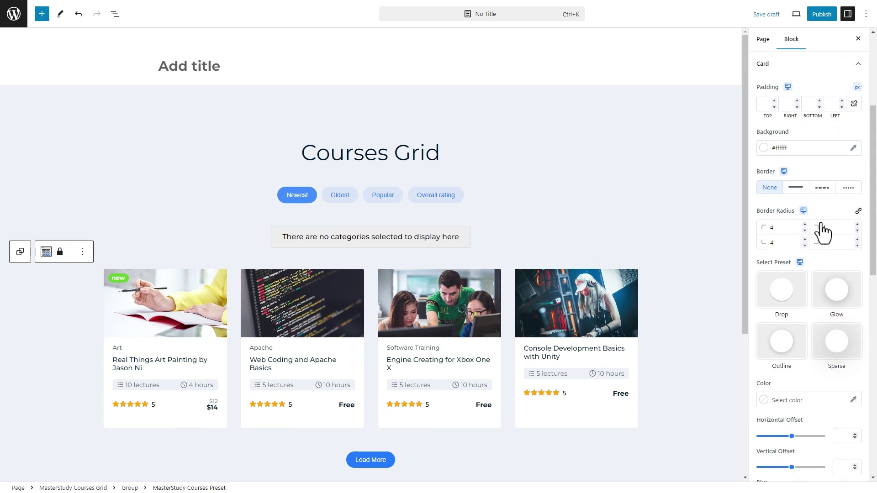
{"action": "left_click", "coordinate": [770, 130]}
{"action": "left_click", "coordinate": [729, 213]}
{"action": "left_click", "coordinate": [694, 288]}
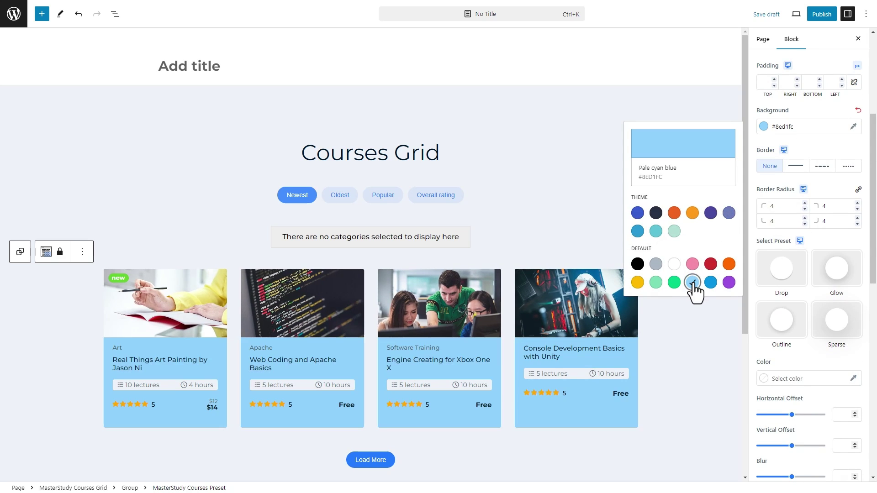
{"action": "left_click", "coordinate": [803, 182]}
Give the cards a dotted grey (#abb8c3) border with a thinner top width
{"action": "left_click", "coordinate": [821, 167]}
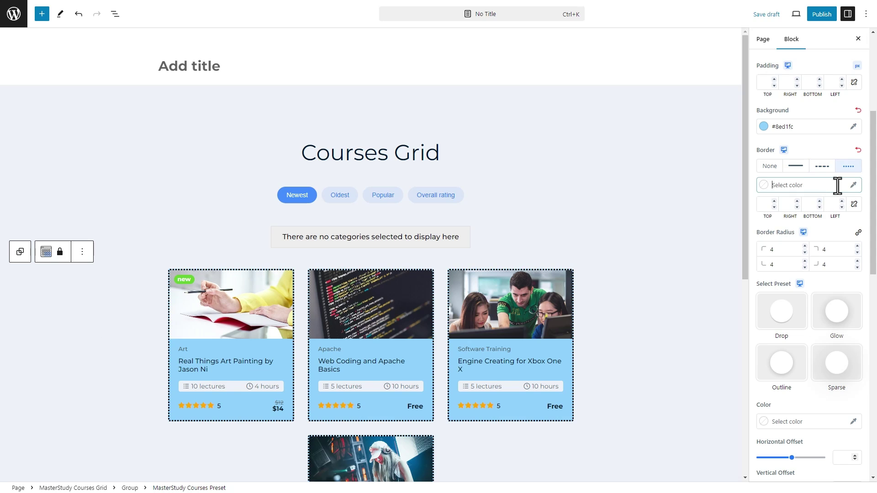
{"action": "left_click", "coordinate": [837, 185]}
{"action": "left_click", "coordinate": [728, 272]}
{"action": "left_click", "coordinate": [658, 317]}
{"action": "left_click", "coordinate": [774, 207]}
{"action": "left_click", "coordinate": [774, 207]}
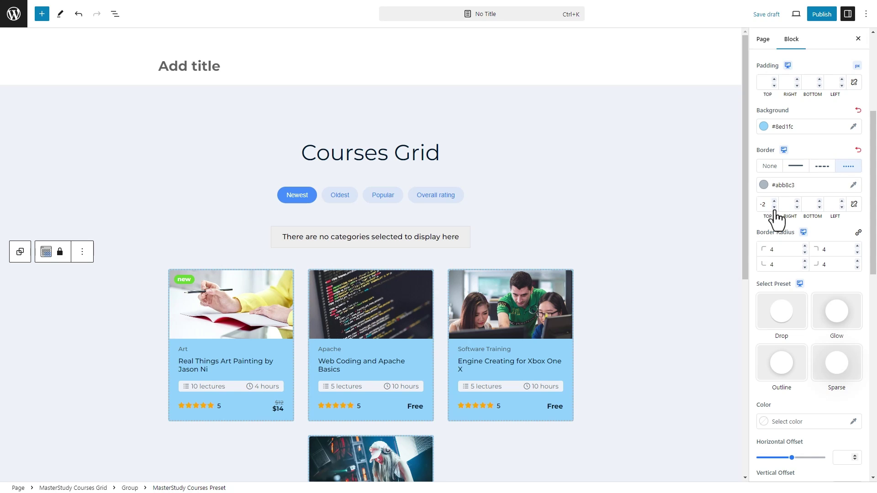
Apply the Sparse shadow preset with a dark shadow colour, also trying inset
{"action": "scroll", "coordinate": [829, 232], "scroll_direction": "down", "scroll_amount": 2}
{"action": "scroll", "coordinate": [838, 191], "scroll_direction": "down", "scroll_amount": 2}
{"action": "left_click", "coordinate": [837, 192]}
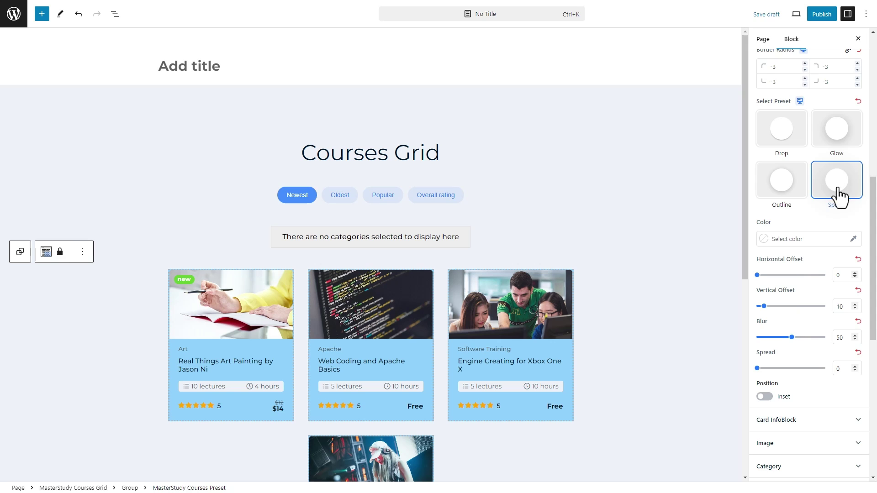
{"action": "scroll", "coordinate": [838, 131], "scroll_direction": "down", "scroll_amount": 3}
{"action": "left_click", "coordinate": [794, 105]}
{"action": "left_click", "coordinate": [656, 188]}
{"action": "scroll", "coordinate": [767, 178], "scroll_direction": "down", "scroll_amount": 2}
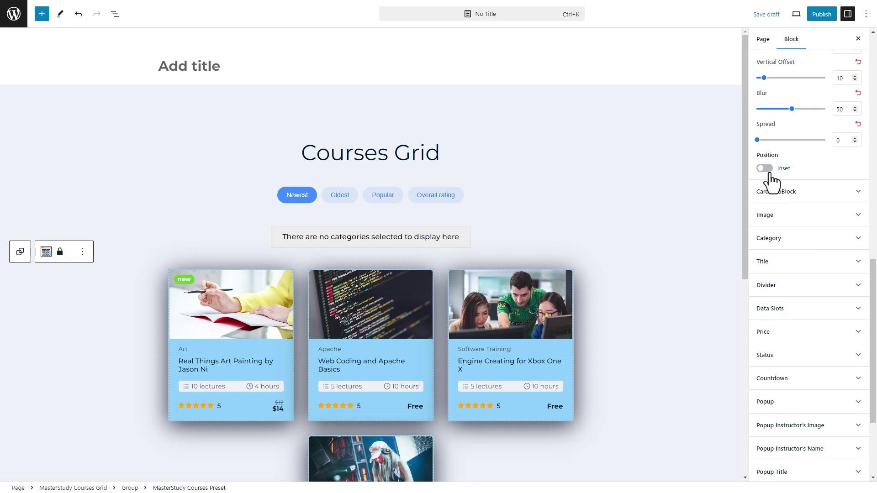
{"action": "left_click", "coordinate": [764, 168]}
{"action": "left_click", "coordinate": [764, 168]}
Enlarge the category label size in the card text settings
{"action": "scroll", "coordinate": [807, 156], "scroll_direction": "down", "scroll_amount": 2}
{"action": "left_click", "coordinate": [807, 149]}
{"action": "scroll", "coordinate": [715, 231], "scroll_direction": "down", "scroll_amount": 4}
{"action": "scroll", "coordinate": [715, 231], "scroll_direction": "up", "scroll_amount": 2}
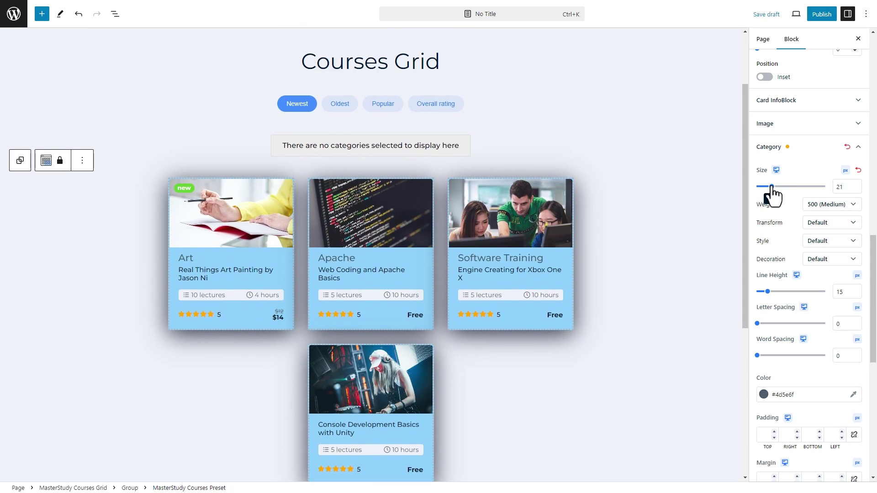
{"action": "left_click_drag", "start_coordinate": [766, 186], "coordinate": [768, 186]}
{"action": "left_click", "coordinate": [856, 132]}
Review the block's expanded Advanced settings
{"action": "scroll", "coordinate": [818, 280], "scroll_direction": "up", "scroll_amount": 5}
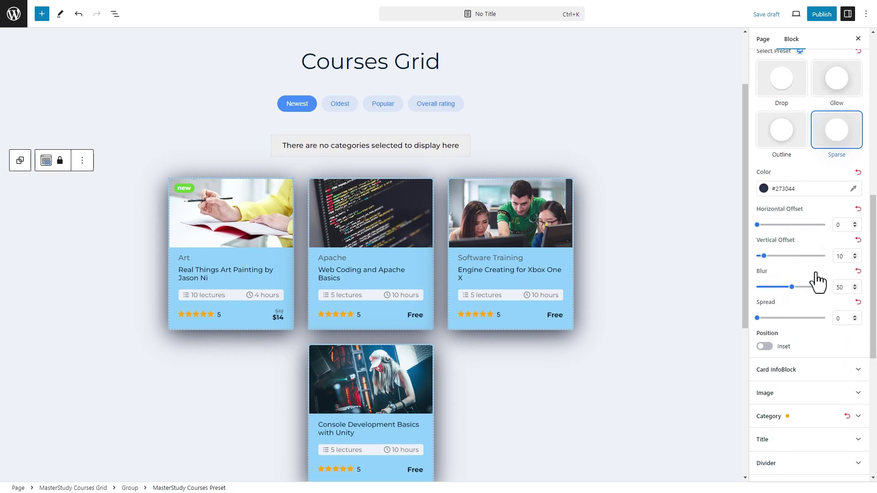
{"action": "scroll", "coordinate": [832, 215], "scroll_direction": "up", "scroll_amount": 5}
{"action": "scroll", "coordinate": [833, 238], "scroll_direction": "up", "scroll_amount": 3}
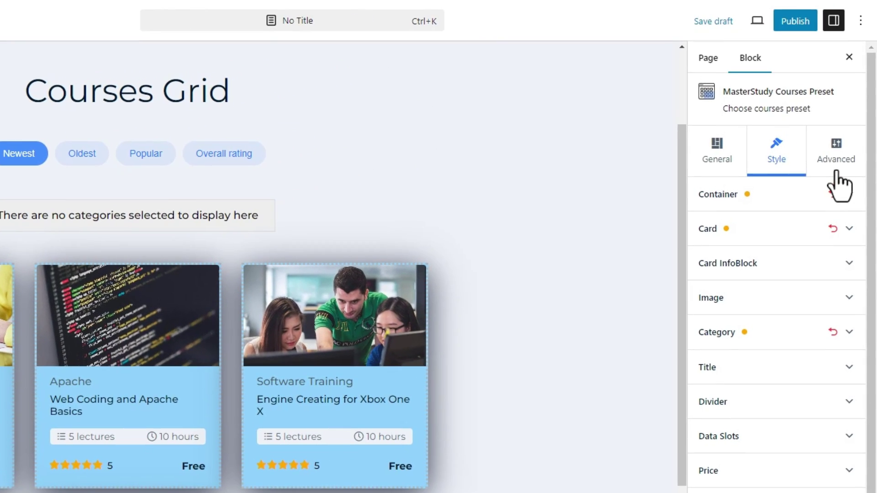
{"action": "left_click", "coordinate": [847, 118]}
{"action": "left_click", "coordinate": [848, 194]}
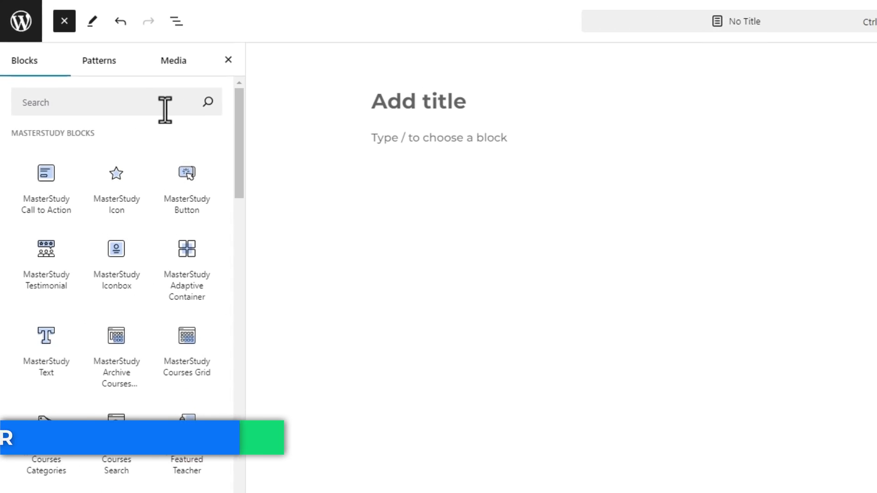
Add the MasterStudy Featured Teacher block via search and apply the Price Accent preset
{"action": "left_click", "coordinate": [116, 78]}
{"action": "type", "text": "a"}
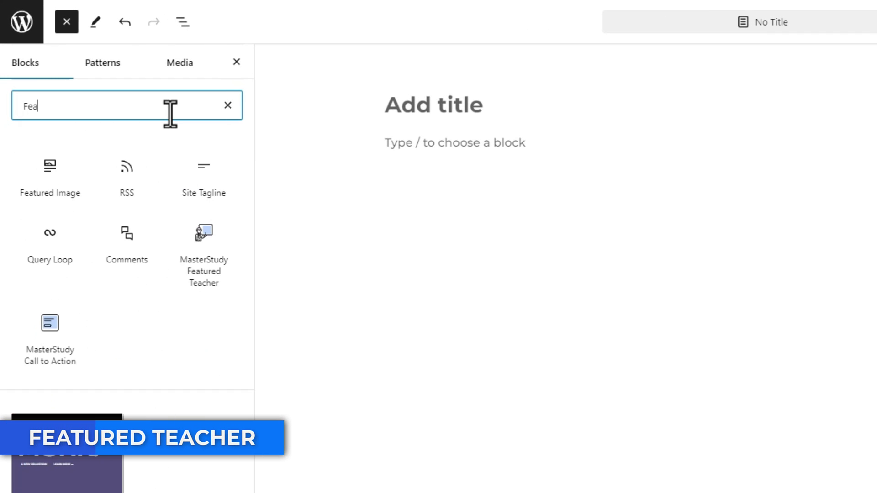
{"action": "type", "text": "tured"}
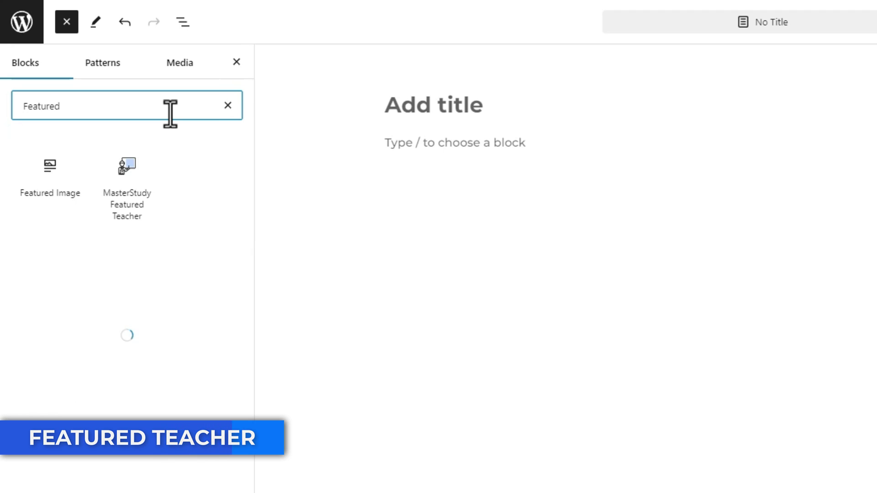
{"action": "left_click", "coordinate": [81, 125]}
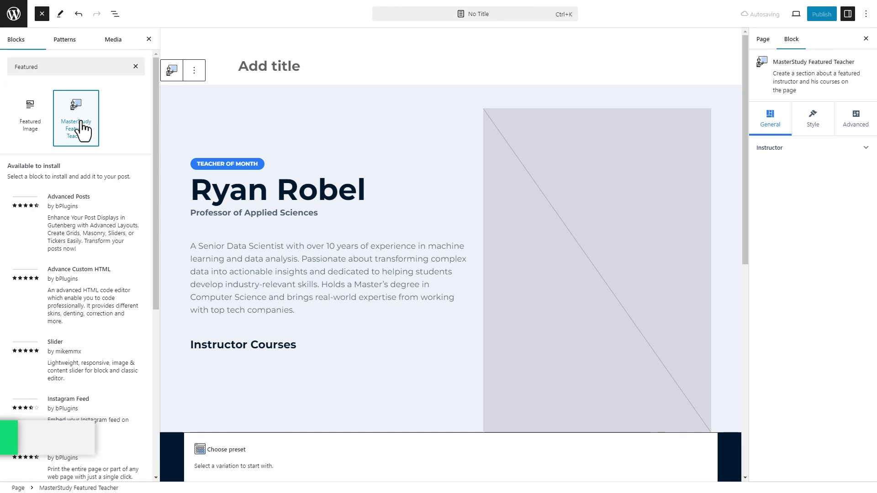
{"action": "left_click", "coordinate": [148, 40]}
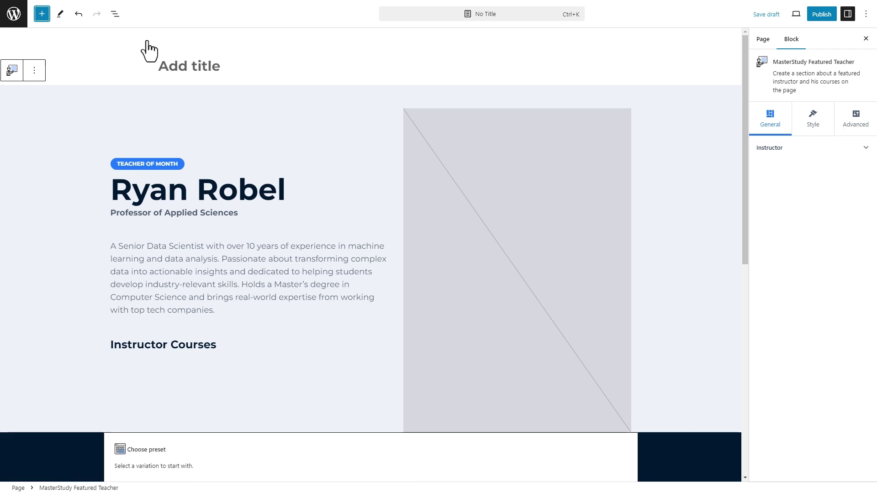
{"action": "scroll", "coordinate": [430, 215], "scroll_direction": "down", "scroll_amount": 4}
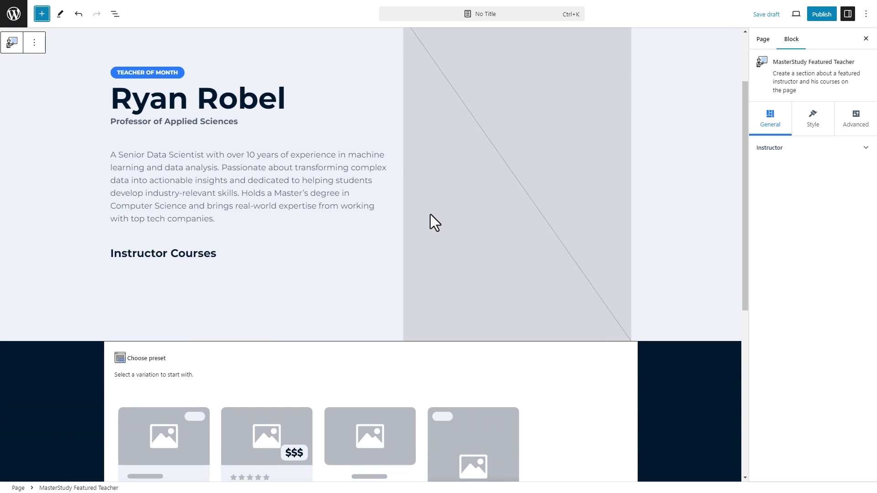
{"action": "left_click", "coordinate": [287, 421]}
{"action": "scroll", "coordinate": [317, 401], "scroll_direction": "up", "scroll_amount": 5}
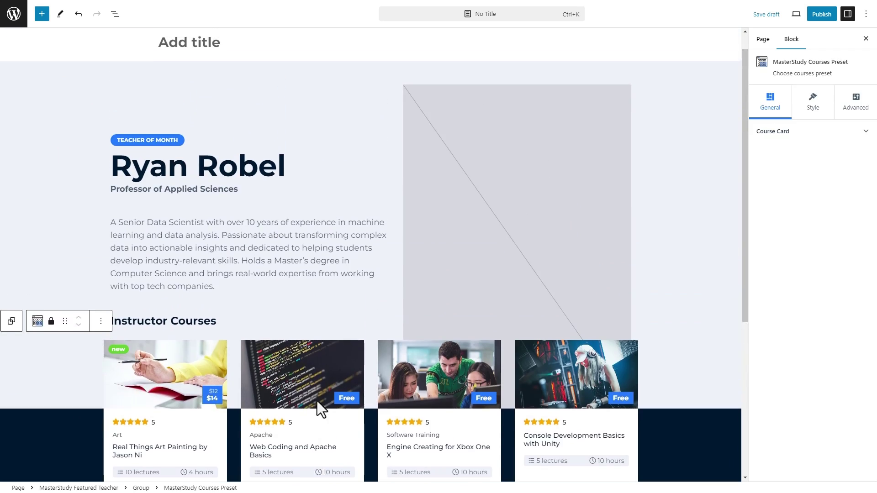
Set the instructor photo to the man in blue from the Media Library
{"action": "left_click", "coordinate": [441, 232]}
{"action": "left_click", "coordinate": [480, 165]}
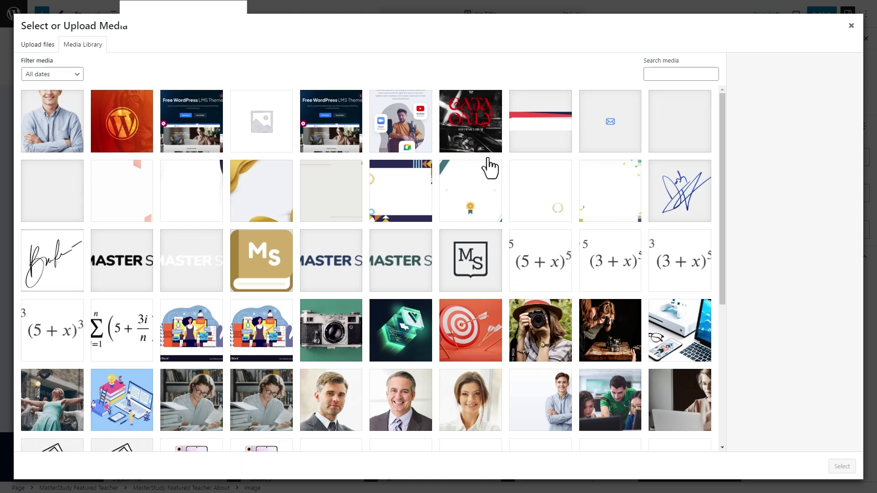
{"action": "left_click", "coordinate": [48, 125]}
{"action": "left_click", "coordinate": [842, 467]}
Sort the instructor's courses by Popular in the section settings
{"action": "left_click", "coordinate": [665, 200]}
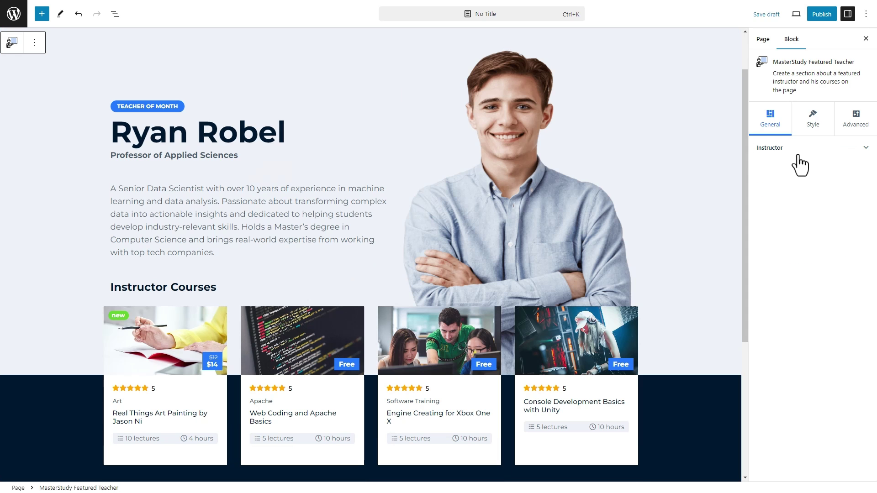
{"action": "left_click", "coordinate": [797, 153]}
{"action": "left_click_drag", "start_coordinate": [764, 186], "coordinate": [764, 187]}
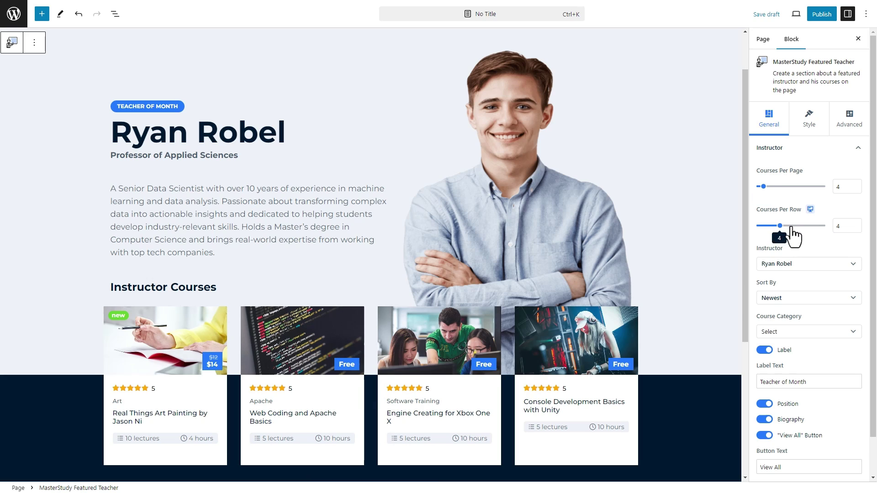
{"action": "scroll", "coordinate": [797, 242], "scroll_direction": "down", "scroll_amount": 1}
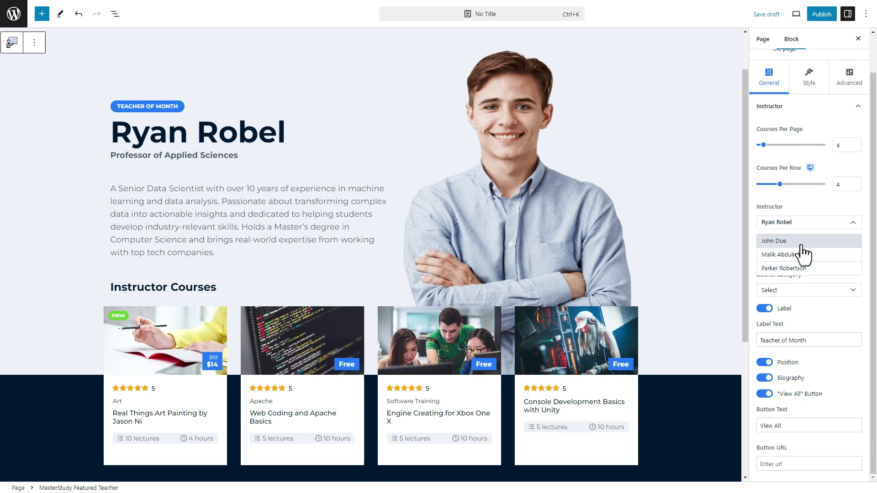
{"action": "left_click", "coordinate": [801, 257]}
{"action": "left_click", "coordinate": [802, 289]}
{"action": "left_click", "coordinate": [802, 258]}
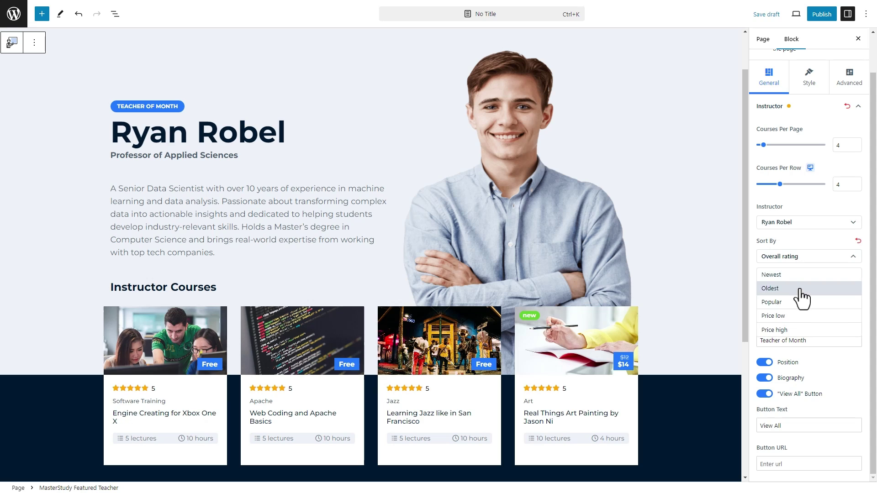
{"action": "left_click", "coordinate": [800, 298]}
Try filtering courses by the Apache category, then clear the category filter
{"action": "left_click", "coordinate": [810, 290]}
{"action": "left_click", "coordinate": [809, 303]}
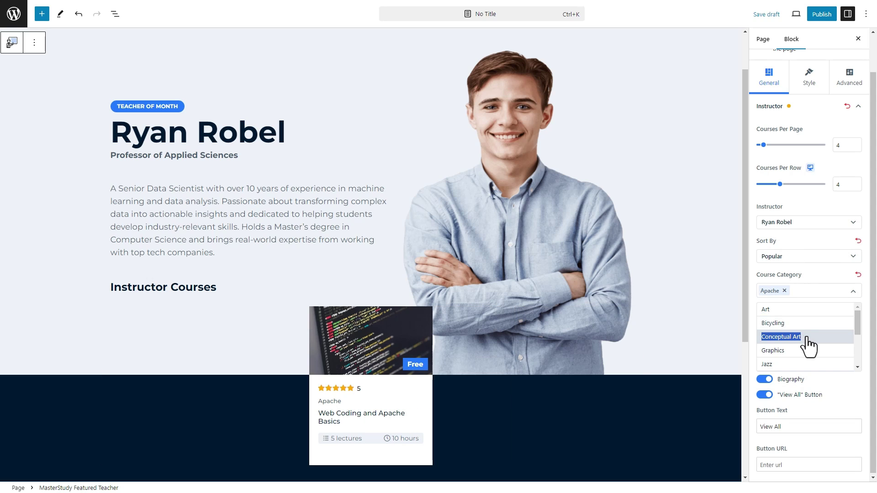
{"action": "left_click", "coordinate": [805, 341]}
{"action": "left_click", "coordinate": [822, 298]}
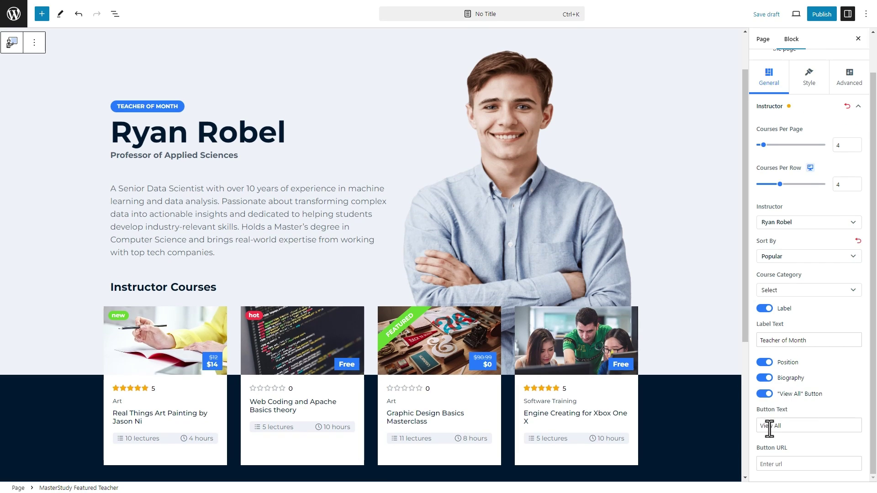
{"action": "scroll", "coordinate": [823, 274], "scroll_direction": "up", "scroll_amount": 2}
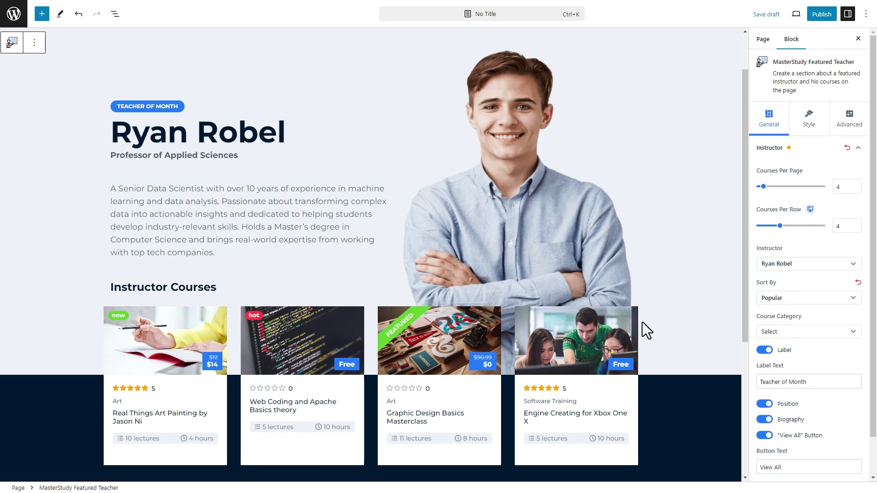
Try Classic, Full Size Image and Price button card styles, keeping Price Accent
{"action": "left_click", "coordinate": [637, 380]}
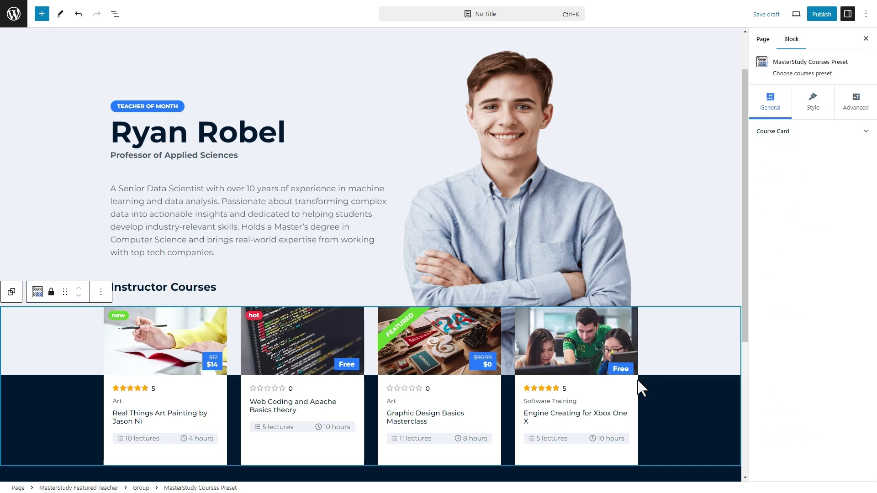
{"action": "left_click", "coordinate": [838, 147]}
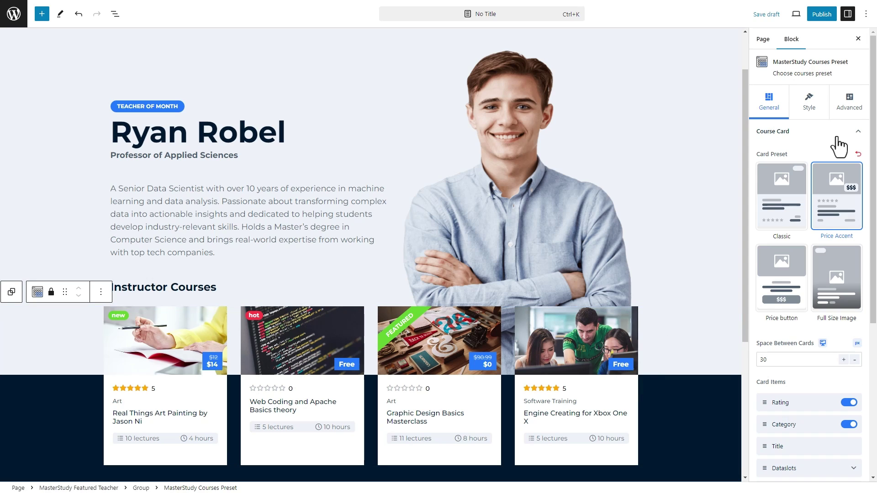
{"action": "left_click", "coordinate": [777, 214]}
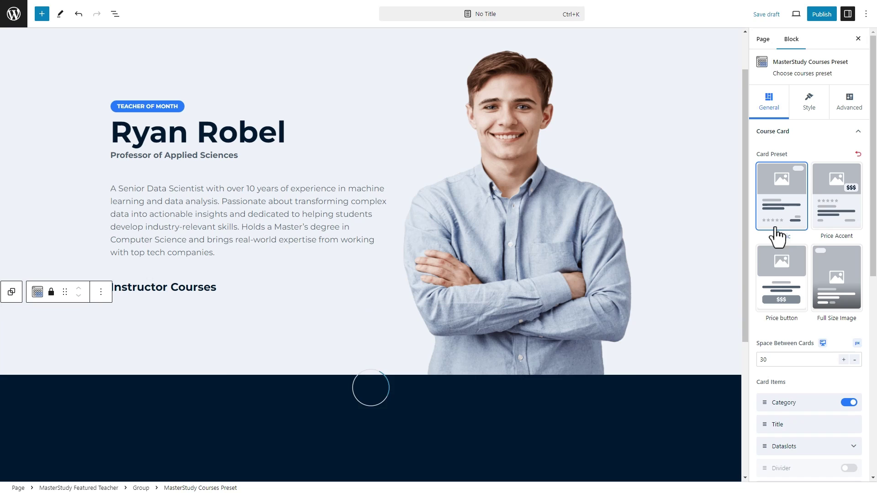
{"action": "left_click", "coordinate": [831, 278]}
{"action": "left_click", "coordinate": [795, 287]}
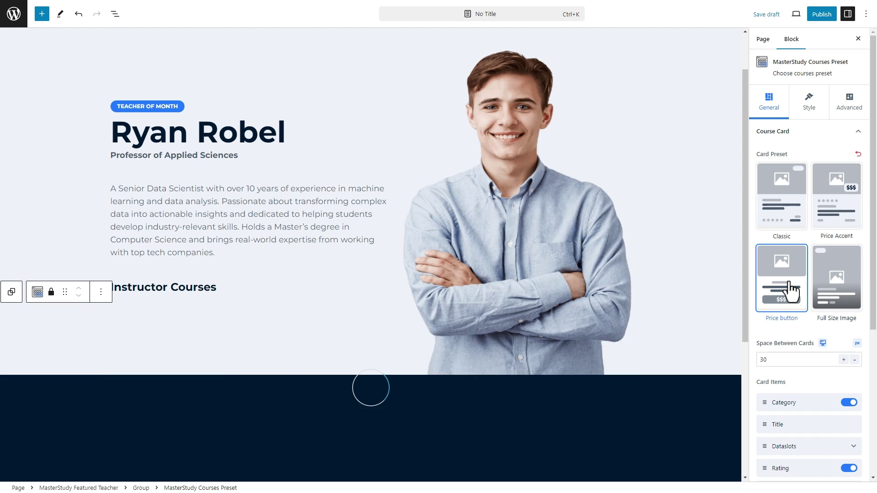
{"action": "left_click", "coordinate": [839, 211]}
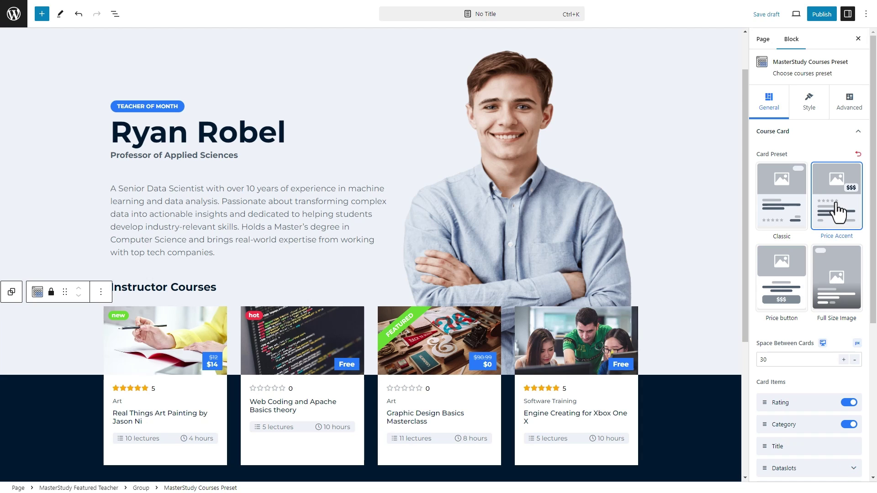
Widen card spacing, place Category above the rating and add a divider below it
{"action": "scroll", "coordinate": [845, 201], "scroll_direction": "down", "scroll_amount": 4}
{"action": "left_click", "coordinate": [844, 177]}
{"action": "left_click", "coordinate": [843, 176]}
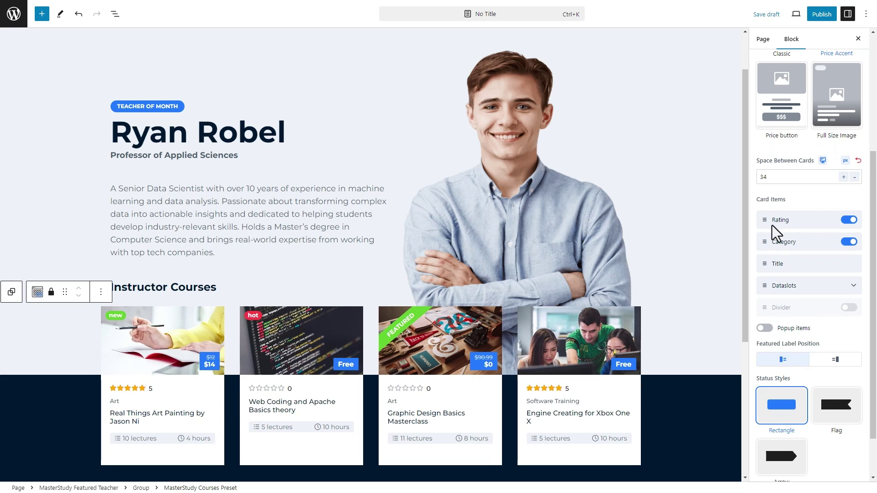
{"action": "left_click_drag", "start_coordinate": [764, 240], "coordinate": [764, 242]}
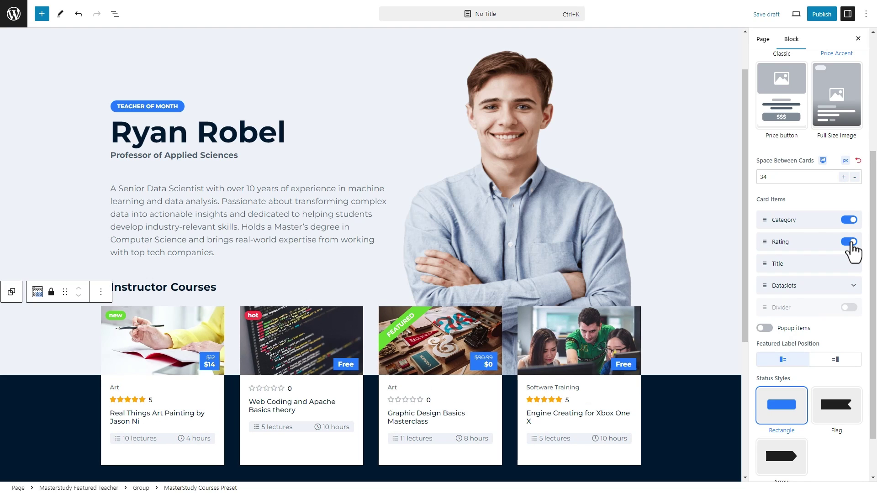
{"action": "left_click_drag", "start_coordinate": [764, 307], "coordinate": [766, 243]}
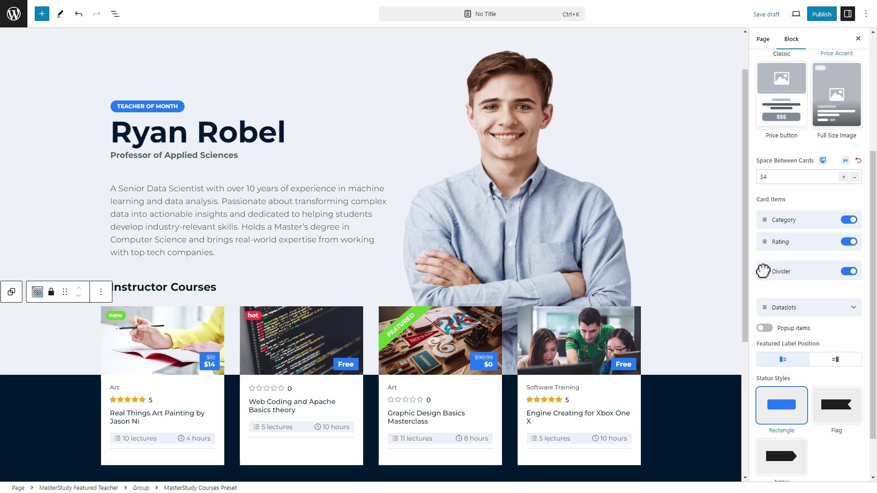
Turn off popup items, move the featured ribbon, and keep rounded status labels
{"action": "scroll", "coordinate": [772, 251], "scroll_direction": "down", "scroll_amount": 2}
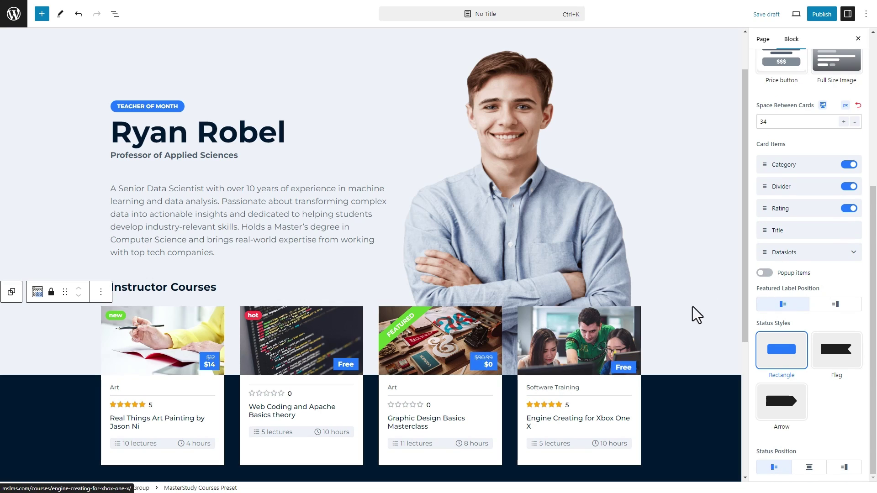
{"action": "left_click", "coordinate": [765, 273]}
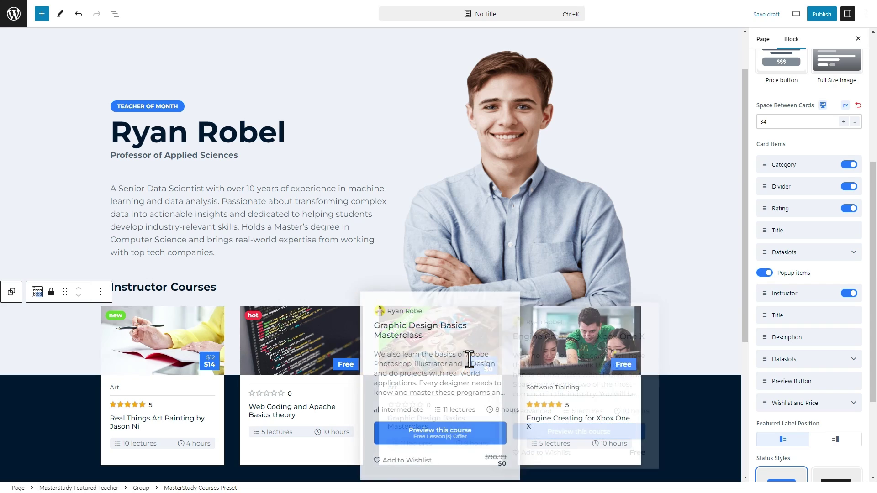
{"action": "left_click", "coordinate": [765, 273]}
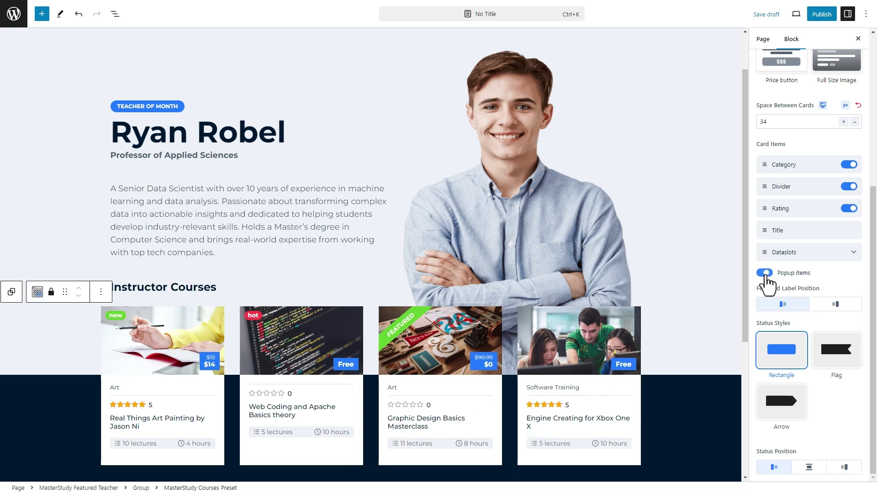
{"action": "left_click", "coordinate": [835, 304]}
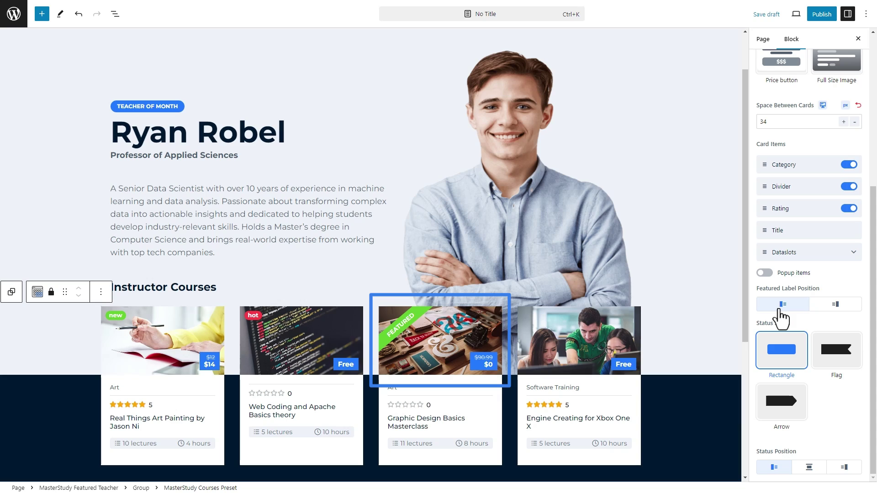
{"action": "left_click", "coordinate": [822, 365]}
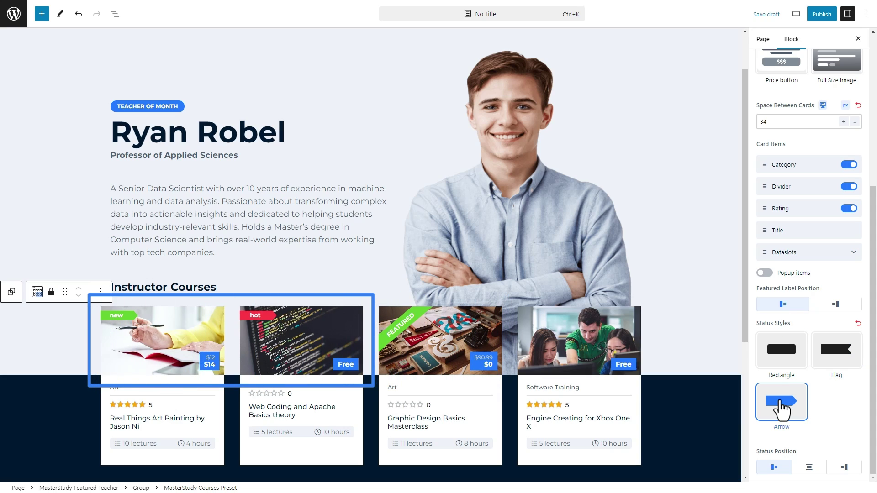
{"action": "left_click", "coordinate": [782, 361]}
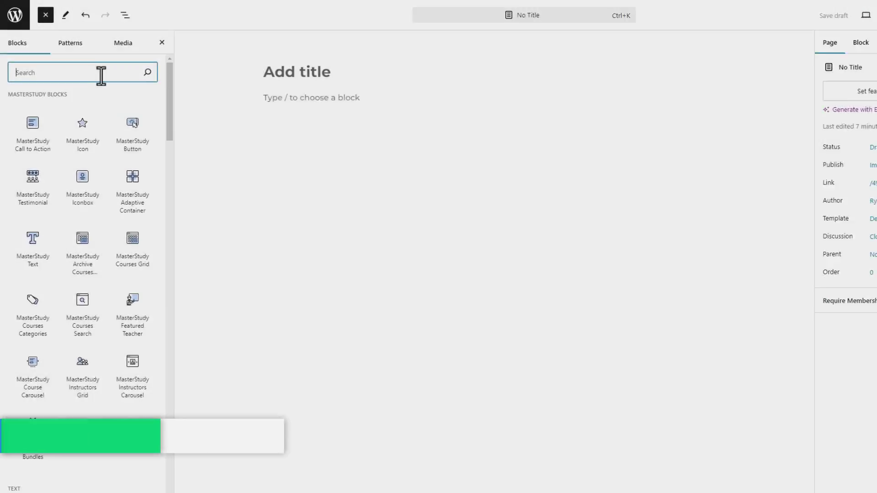
Insert a Courses Grid block via search and apply the Price Accent preset
{"action": "type", "text": "Course"}
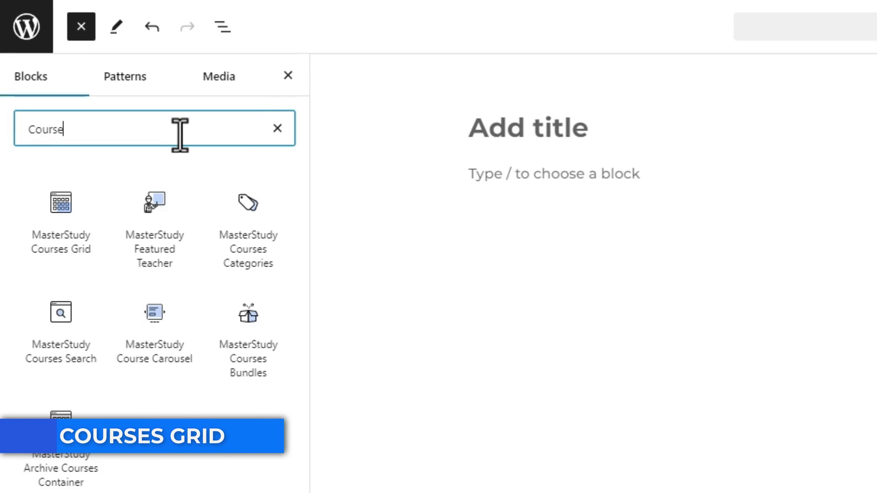
{"action": "type", "text": "s Grid"}
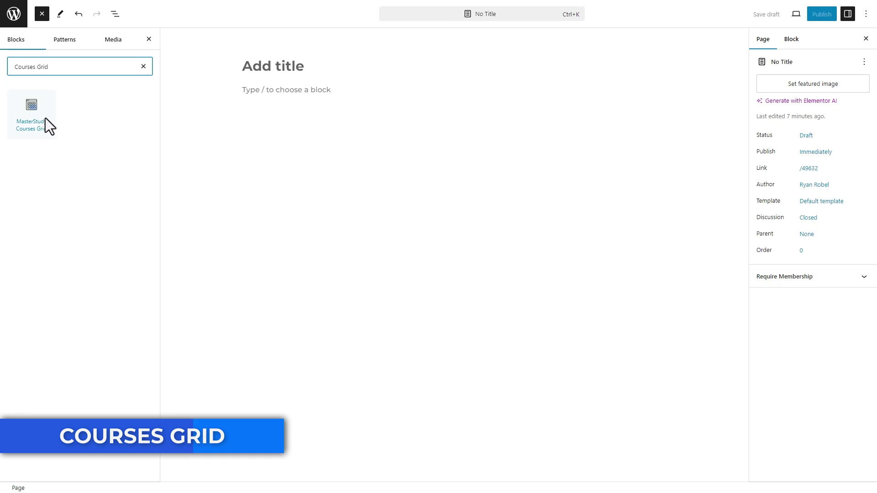
{"action": "left_click", "coordinate": [45, 118]}
{"action": "scroll", "coordinate": [379, 124], "scroll_direction": "down", "scroll_amount": 2}
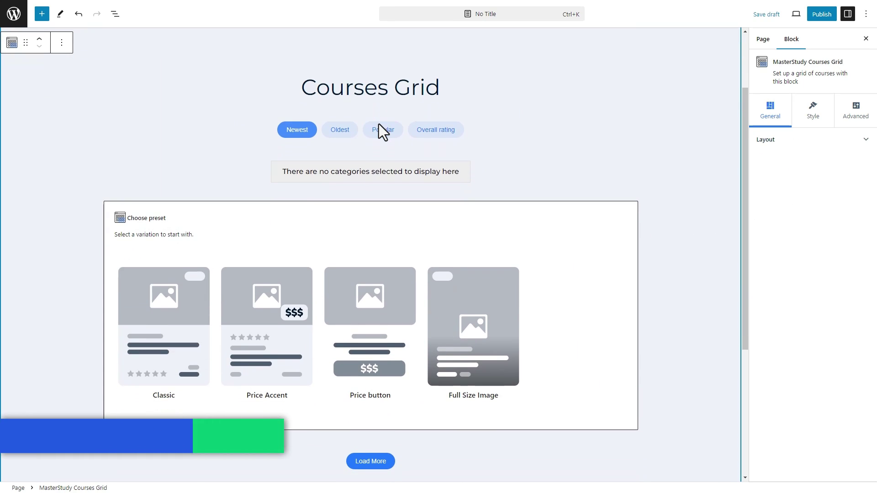
{"action": "left_click", "coordinate": [261, 310]}
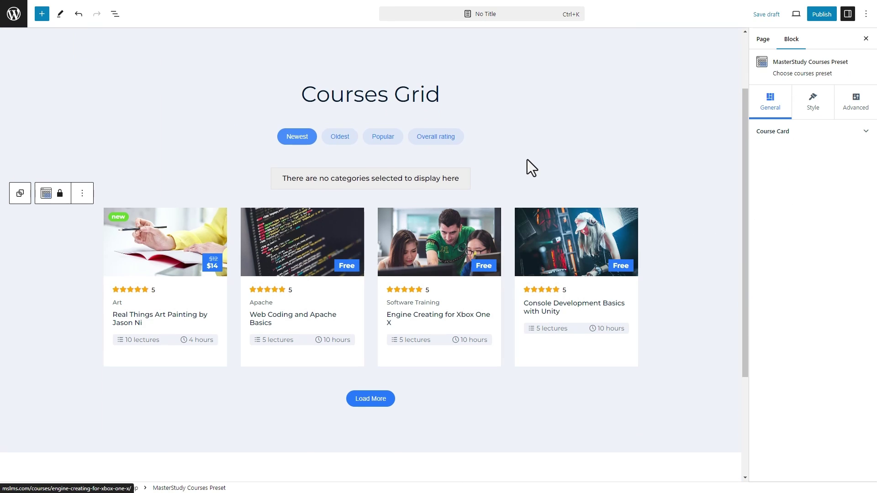
{"action": "scroll", "coordinate": [527, 160], "scroll_direction": "up", "scroll_amount": 2}
Set the grid to 8 courses per page, 4 per row, sorted by overall rating
{"action": "left_click", "coordinate": [487, 120]}
{"action": "left_click", "coordinate": [795, 141]}
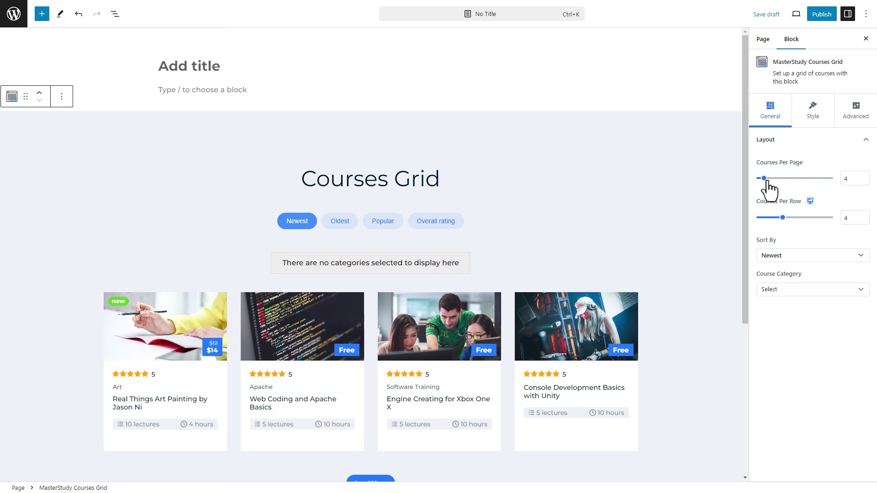
{"action": "left_click_drag", "start_coordinate": [771, 183], "coordinate": [785, 184]}
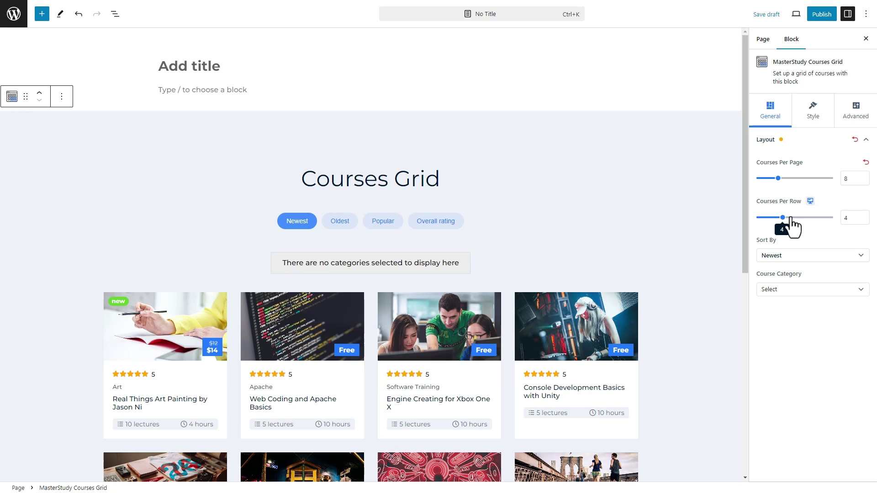
{"action": "mouse_move", "coordinate": [773, 226]}
{"action": "left_mouse_down"}
{"action": "mouse_move", "coordinate": [830, 230]}
{"action": "mouse_move", "coordinate": [781, 229]}
{"action": "left_mouse_up"}
{"action": "left_click", "coordinate": [802, 256]}
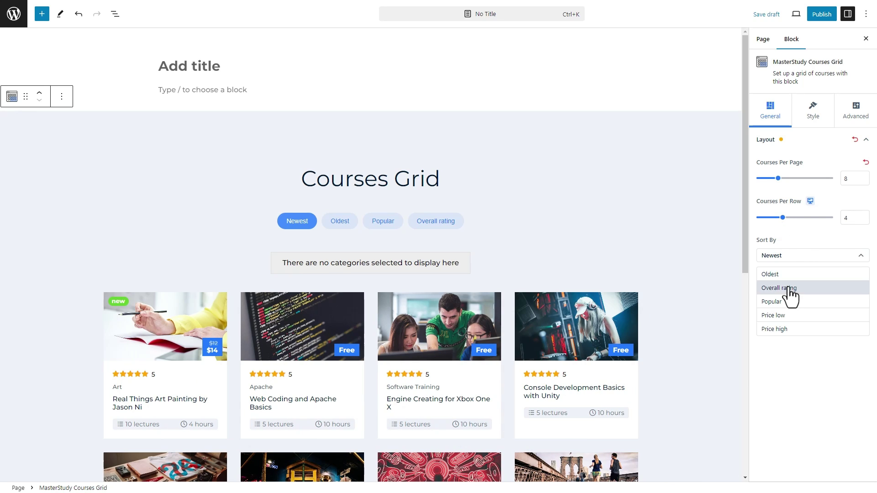
{"action": "left_click", "coordinate": [791, 297]}
Limit the grid to the Photography, Art and Graphics categories
{"action": "left_click", "coordinate": [800, 290]}
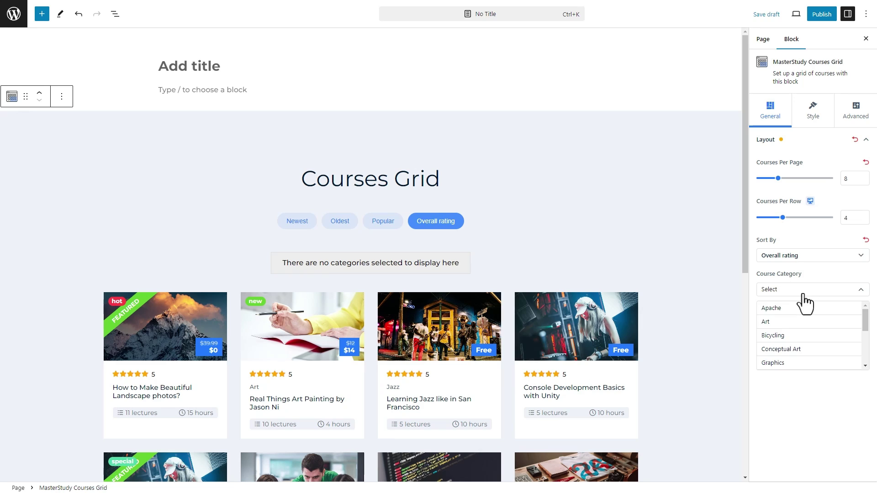
{"action": "scroll", "coordinate": [791, 346], "scroll_direction": "down", "scroll_amount": 3}
{"action": "left_click", "coordinate": [791, 345]}
{"action": "left_click", "coordinate": [818, 323]}
{"action": "left_click", "coordinate": [836, 295]}
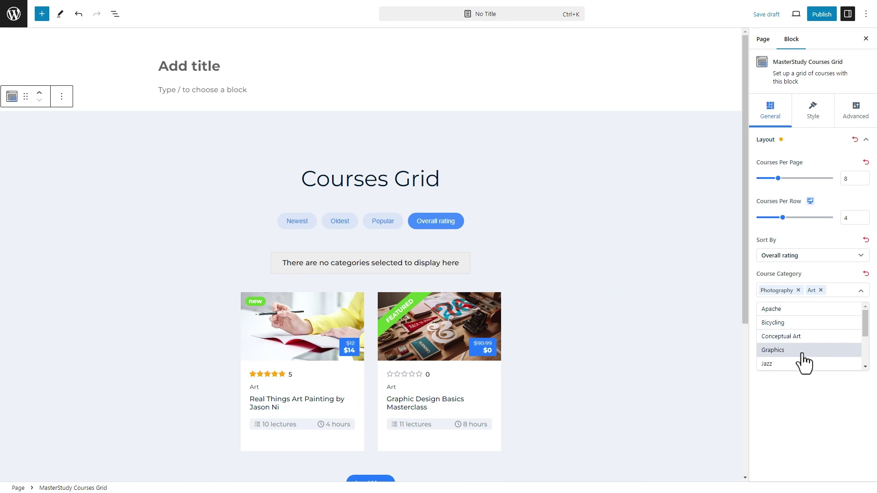
{"action": "left_click", "coordinate": [804, 350]}
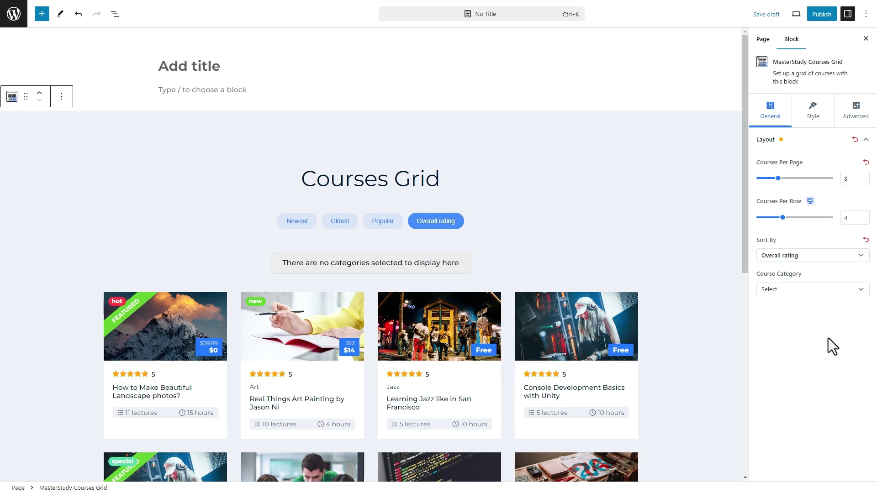
Add Price low and Price high to the grid's sort buttons, keeping Overall rating last
{"action": "left_click", "coordinate": [475, 221]}
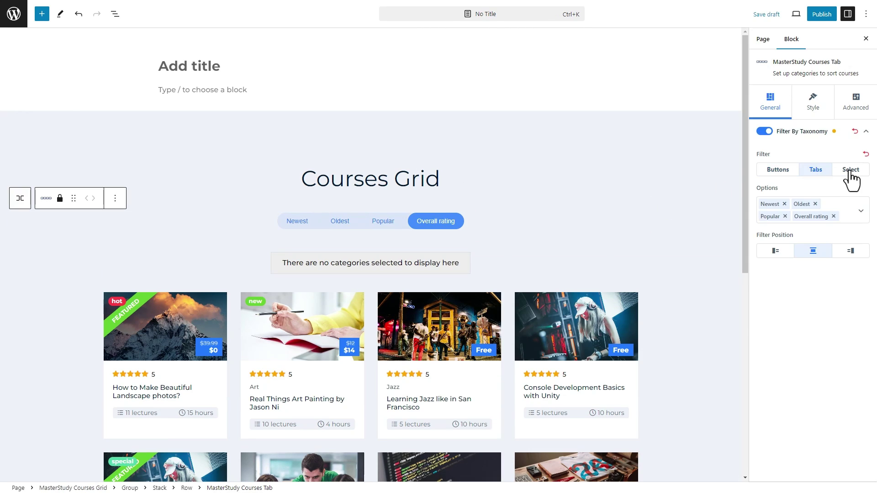
{"action": "left_click", "coordinate": [851, 170]}
{"action": "left_click", "coordinate": [402, 221]}
{"action": "left_click", "coordinate": [815, 170]}
{"action": "left_click", "coordinate": [855, 217]}
{"action": "left_click", "coordinate": [855, 228]}
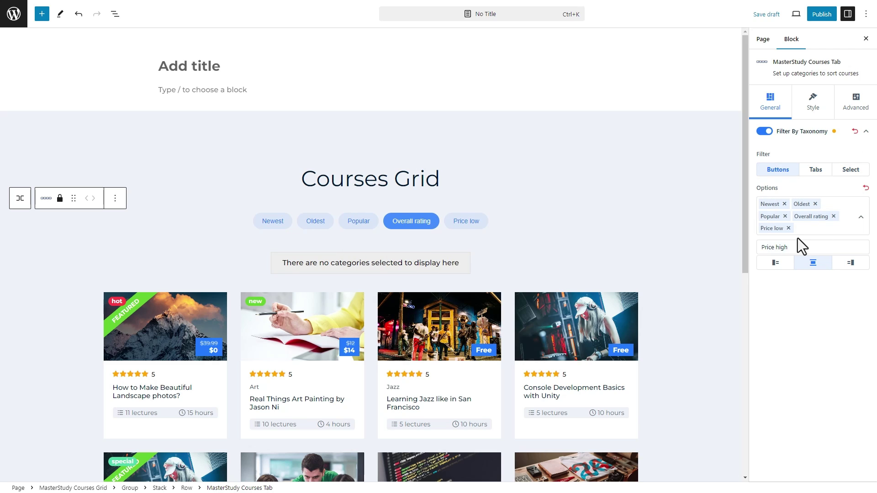
{"action": "left_click", "coordinate": [798, 247]}
{"action": "left_click", "coordinate": [833, 216]}
{"action": "left_click", "coordinate": [796, 247]}
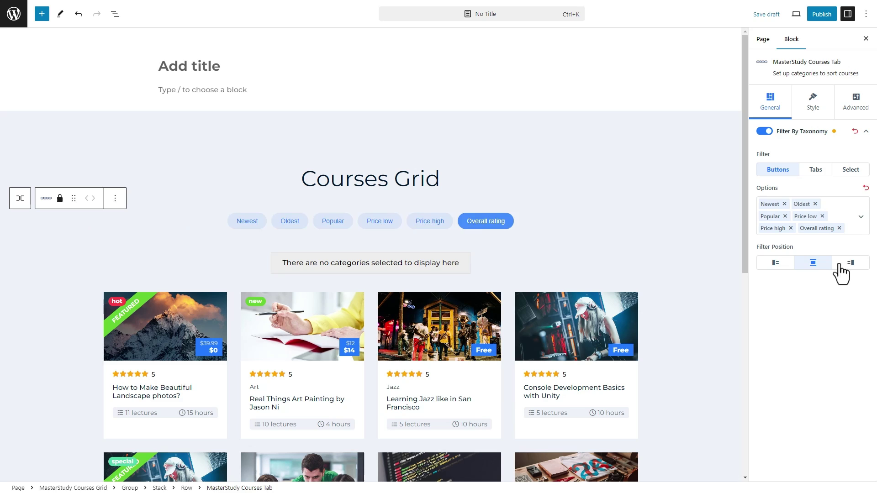
Show centred category tabs: Art, Conceptual Art, Jazz, Music and Software Development
{"action": "left_click", "coordinate": [471, 272]}
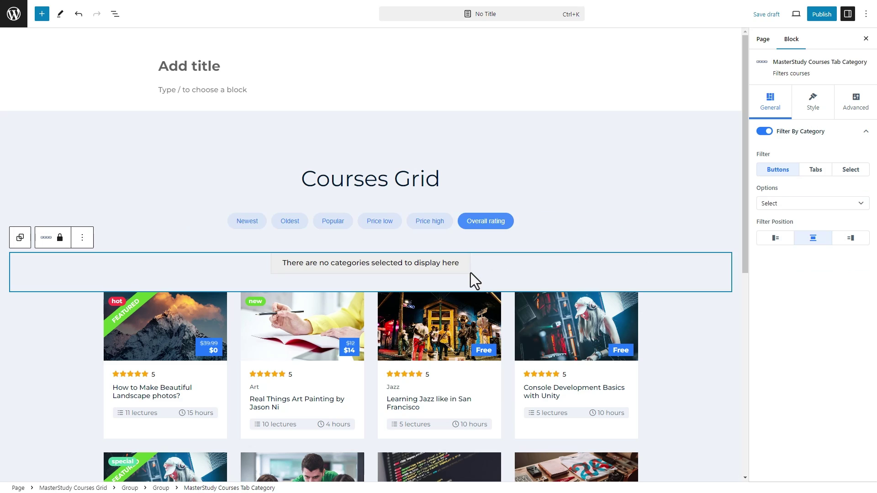
{"action": "left_click", "coordinate": [769, 139]}
{"action": "left_click", "coordinate": [804, 203]}
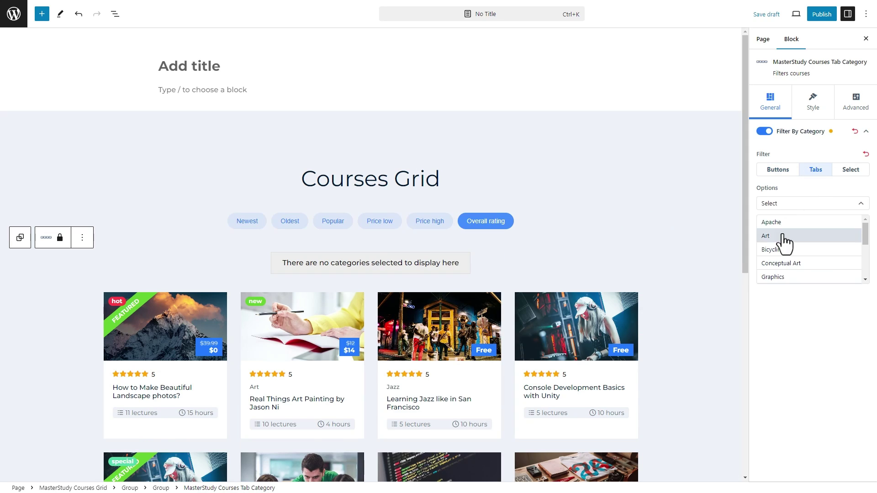
{"action": "left_click", "coordinate": [783, 245]}
{"action": "left_click", "coordinate": [818, 205]}
{"action": "left_click", "coordinate": [804, 274]}
{"action": "left_click", "coordinate": [832, 223]}
{"action": "left_click", "coordinate": [807, 291]}
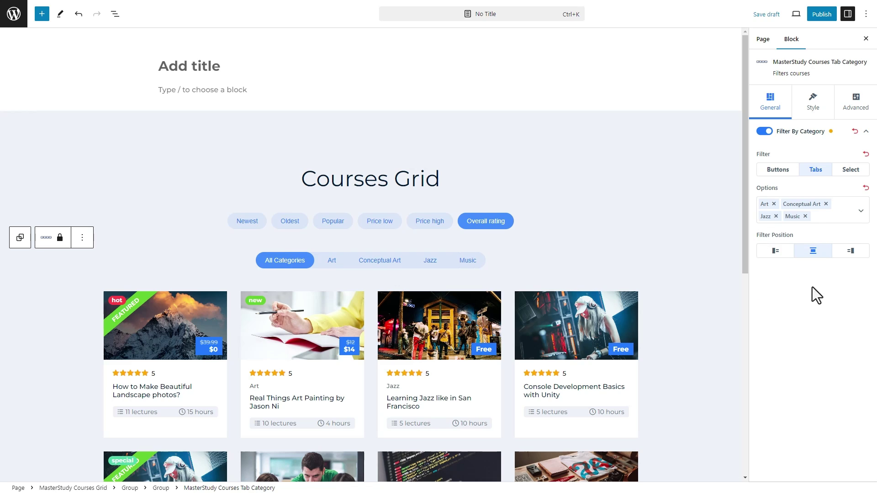
{"action": "scroll", "coordinate": [825, 284], "scroll_direction": "down", "scroll_amount": 2}
{"action": "left_click", "coordinate": [822, 279]}
{"action": "left_click", "coordinate": [776, 263]}
{"action": "left_click", "coordinate": [813, 262]}
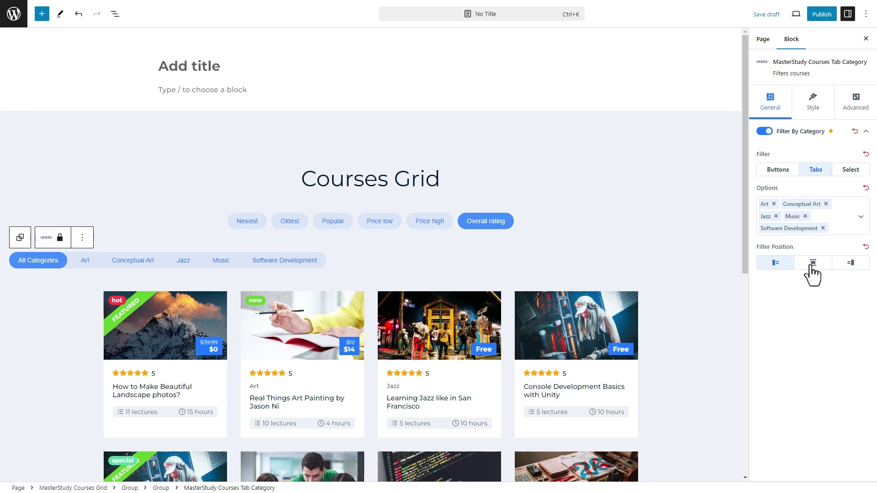
Test the Load More button's alignment and visibility, leaving it centred and shown
{"action": "scroll", "coordinate": [692, 283], "scroll_direction": "down", "scroll_amount": 3}
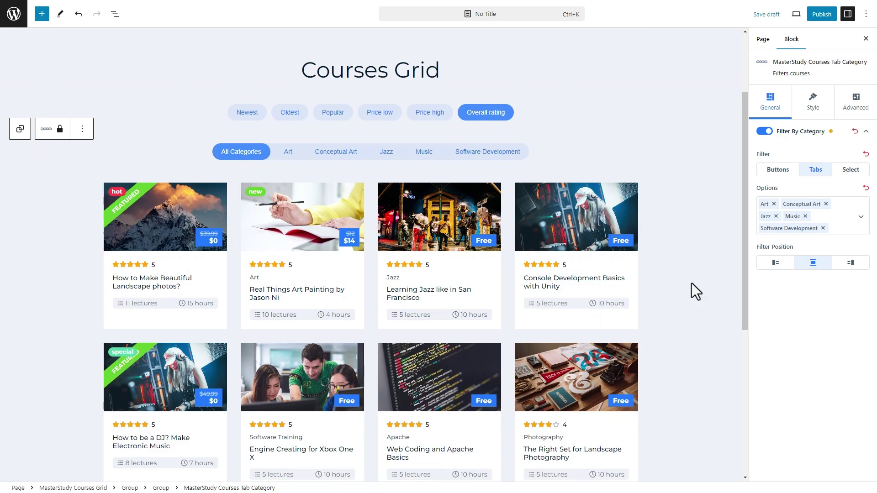
{"action": "left_click", "coordinate": [685, 256]}
{"action": "scroll", "coordinate": [594, 264], "scroll_direction": "down", "scroll_amount": 4}
{"action": "left_click", "coordinate": [405, 270]}
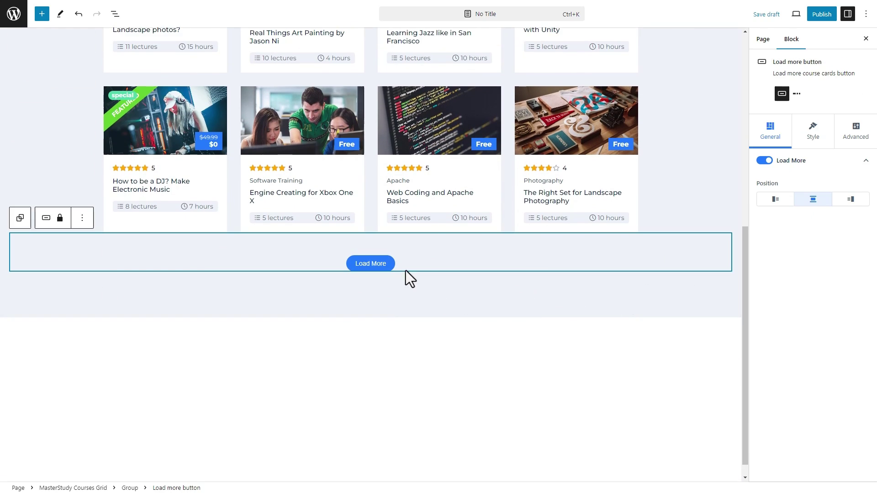
{"action": "left_click", "coordinate": [772, 200]}
{"action": "left_click", "coordinate": [813, 200]}
{"action": "left_click", "coordinate": [850, 199]}
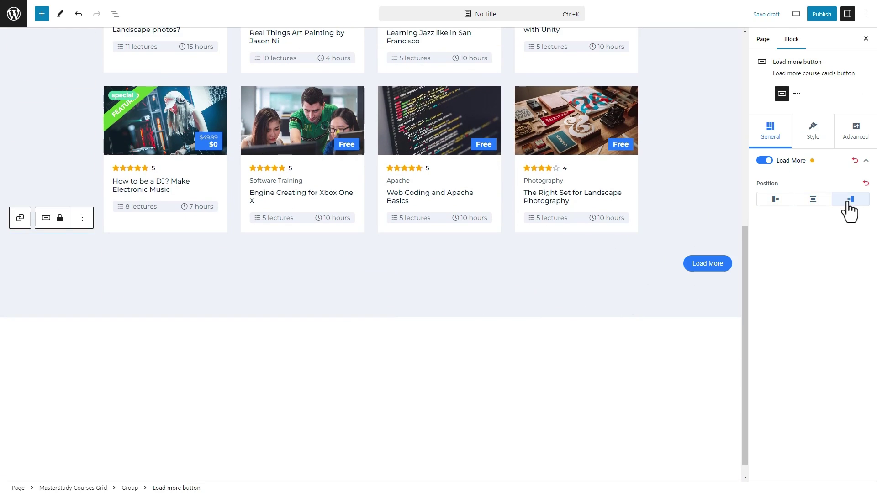
{"action": "left_click", "coordinate": [816, 201]}
{"action": "left_click", "coordinate": [764, 161]}
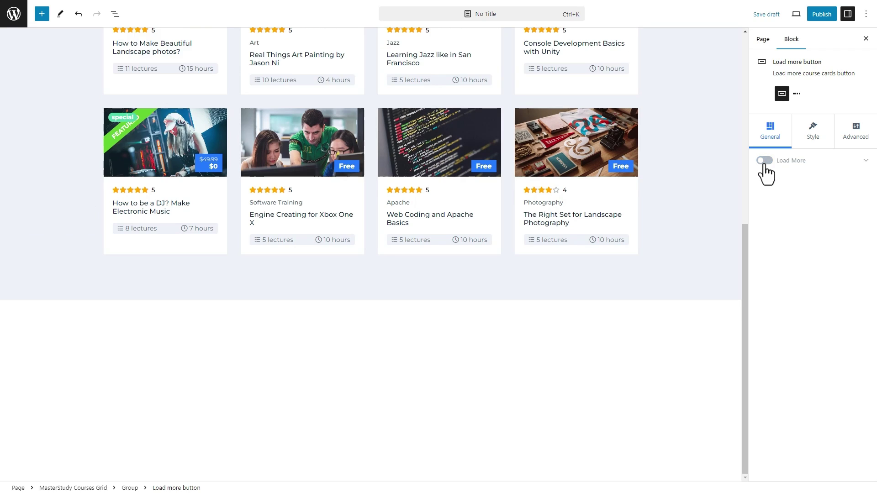
{"action": "left_click", "coordinate": [764, 161]}
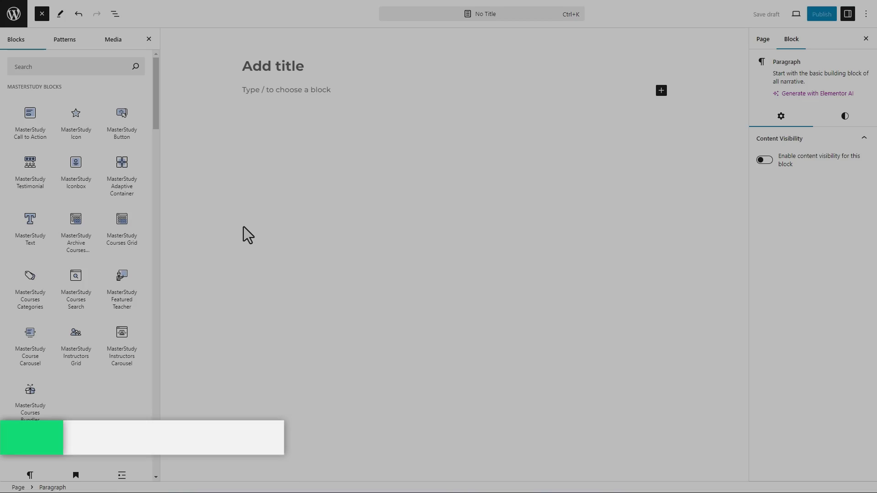
Insert the MasterStudy Courses Categories block from a 'Course Cat' search and expand its Layout settings
{"action": "left_click", "coordinate": [133, 89]}
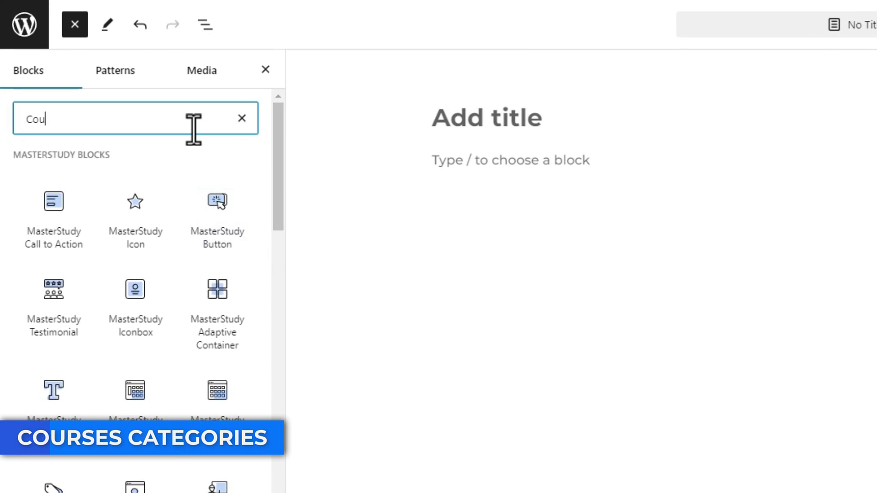
{"action": "type", "text": "rse Cat"}
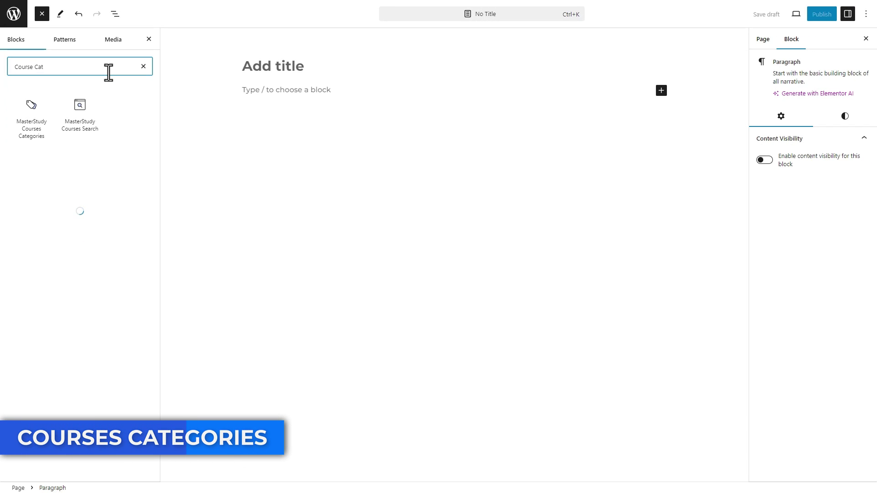
{"action": "left_click", "coordinate": [22, 130]}
{"action": "left_click", "coordinate": [396, 294]}
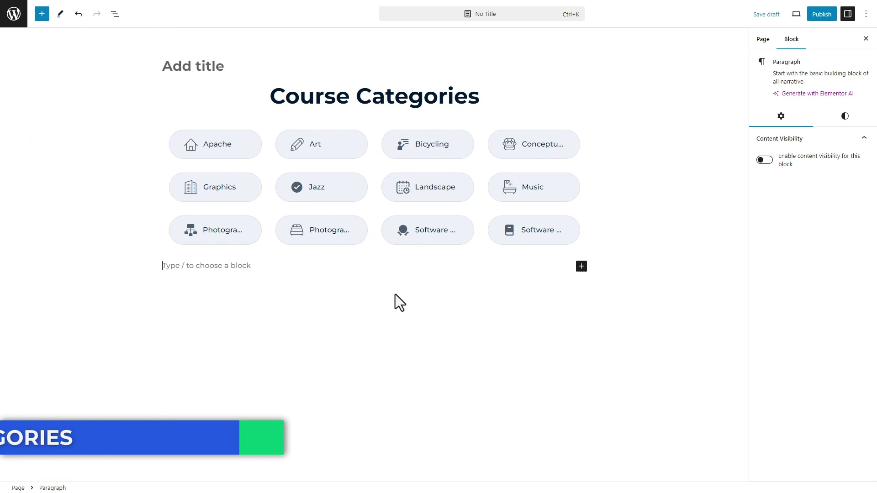
{"action": "left_click", "coordinate": [481, 237]}
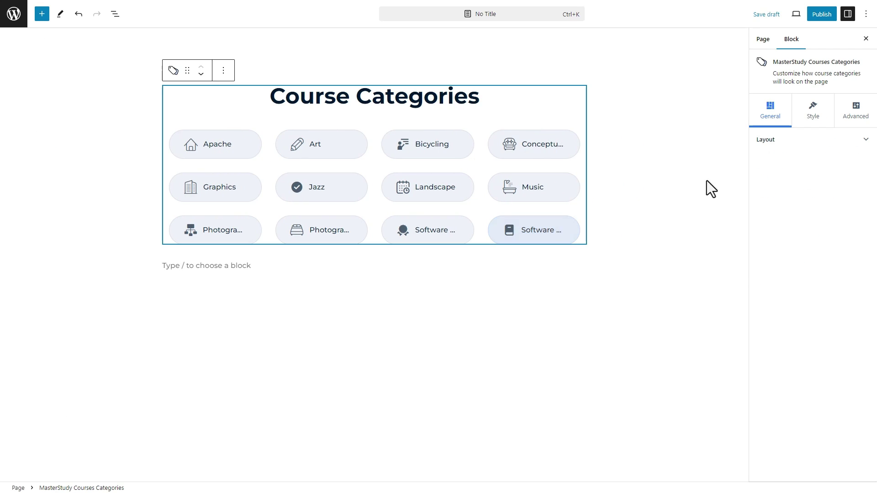
{"action": "left_click", "coordinate": [809, 142]}
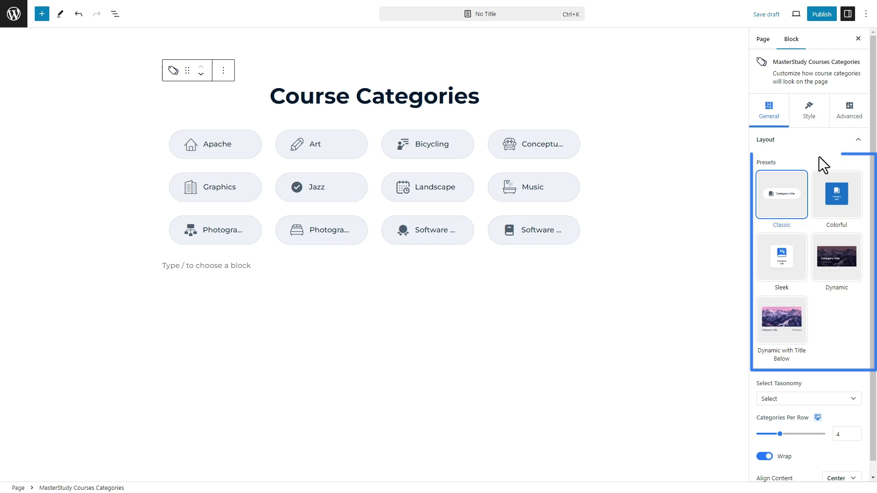
Try the Colorful, Sleek, Dynamic and titles-below presets on the category grid
{"action": "left_click", "coordinate": [844, 230]}
{"action": "left_click", "coordinate": [780, 268]}
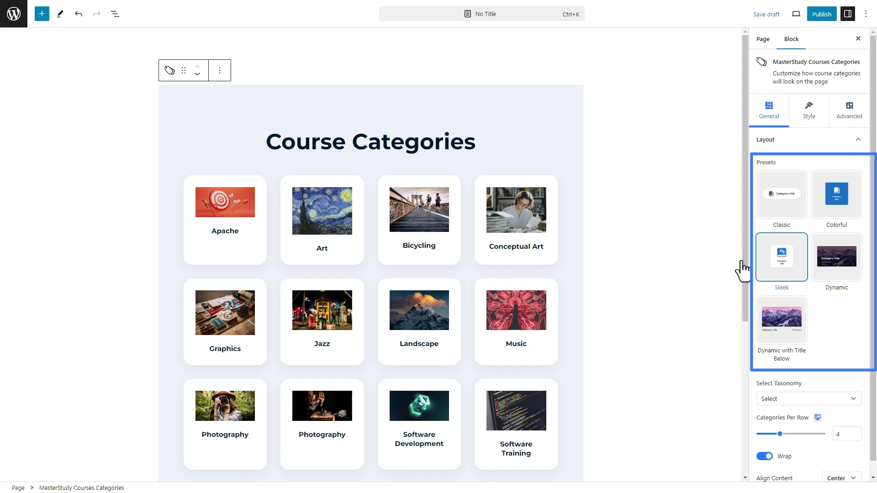
{"action": "left_click", "coordinate": [834, 269]}
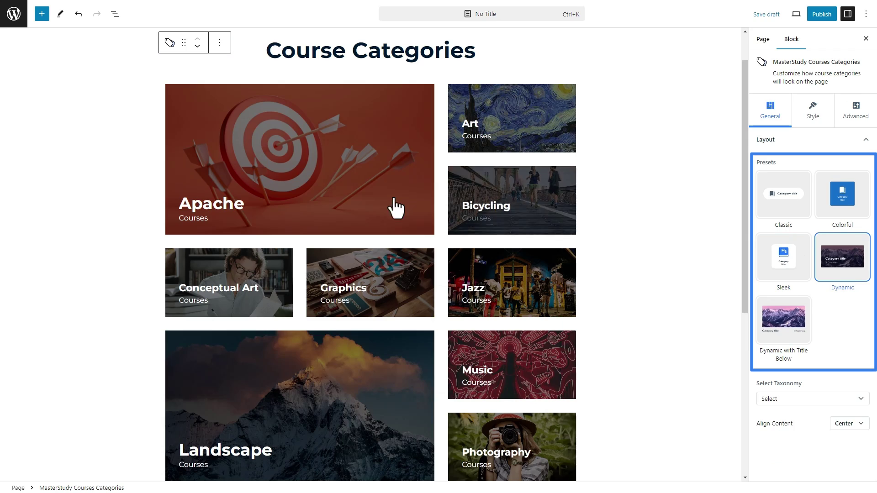
{"action": "scroll", "coordinate": [284, 393], "scroll_direction": "down", "scroll_amount": 2}
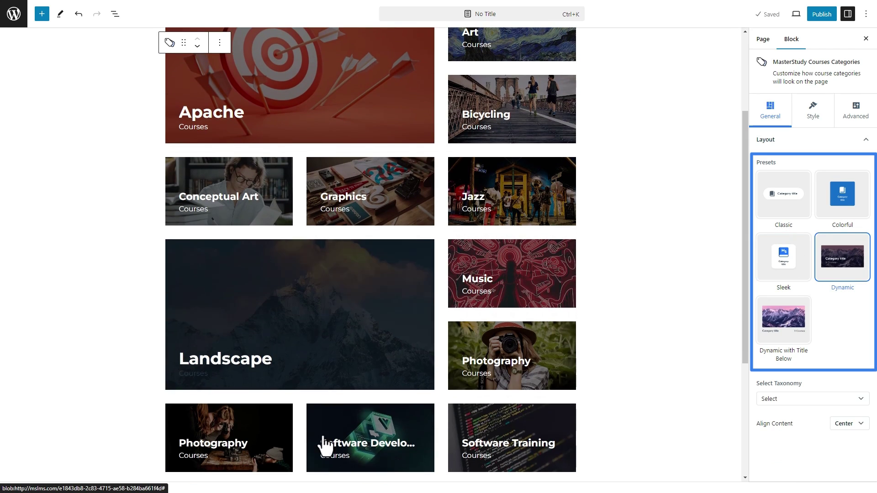
{"action": "left_click", "coordinate": [791, 340]}
Settle the category grid on Colorful icon tiles and go to the WordPress admin MS LMS menu
{"action": "scroll", "coordinate": [633, 287], "scroll_direction": "up", "scroll_amount": 2}
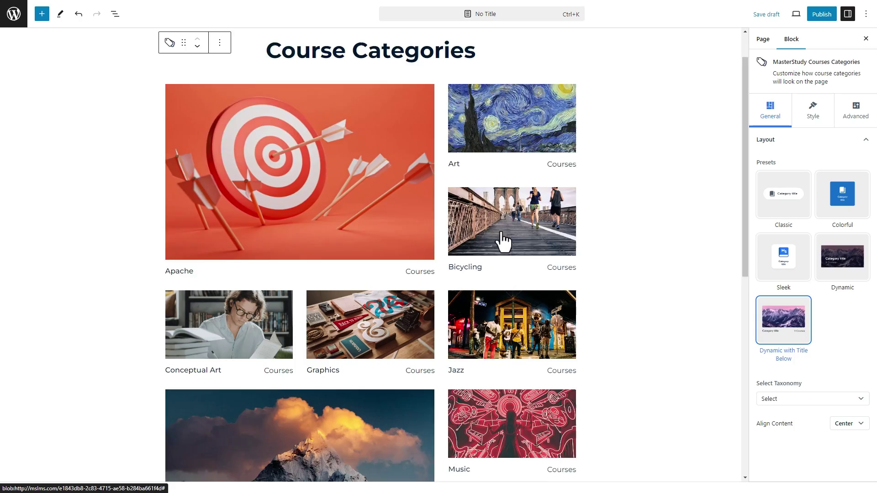
{"action": "scroll", "coordinate": [504, 241], "scroll_direction": "down", "scroll_amount": 3}
{"action": "scroll", "coordinate": [689, 317], "scroll_direction": "up", "scroll_amount": 3}
{"action": "left_click", "coordinate": [842, 215]}
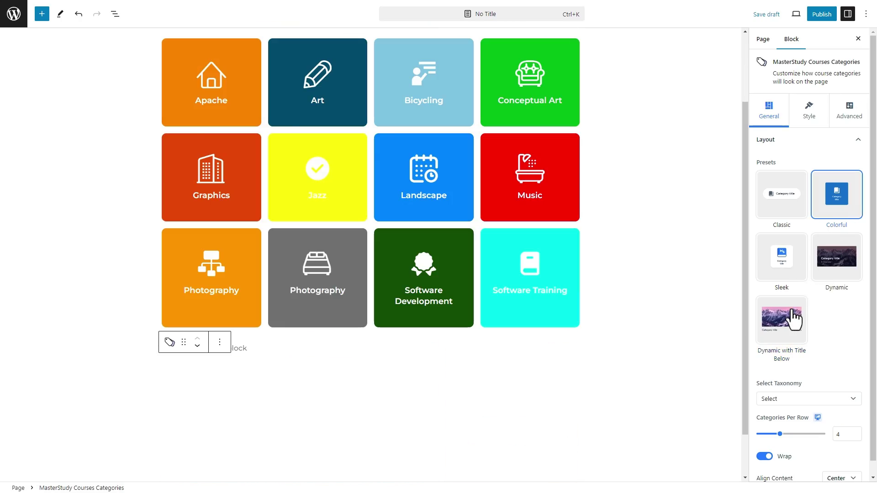
{"action": "left_click", "coordinate": [793, 320]}
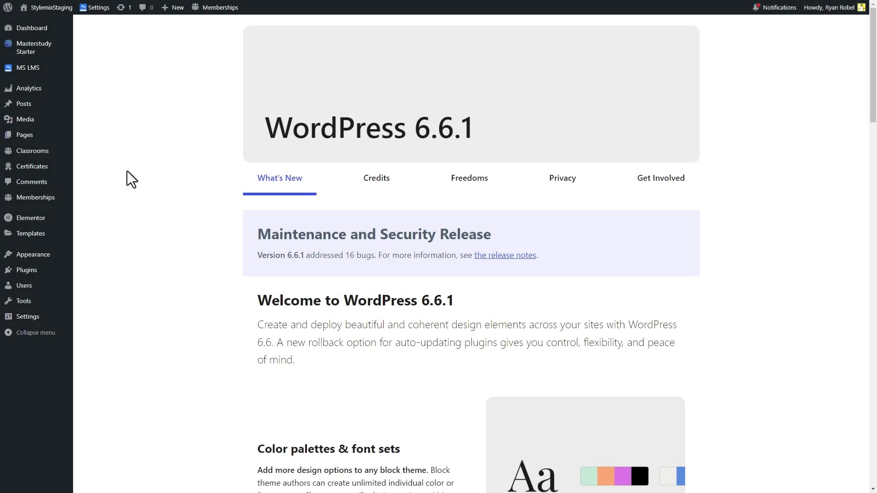
{"action": "mouse_move", "coordinate": [45, 48]}
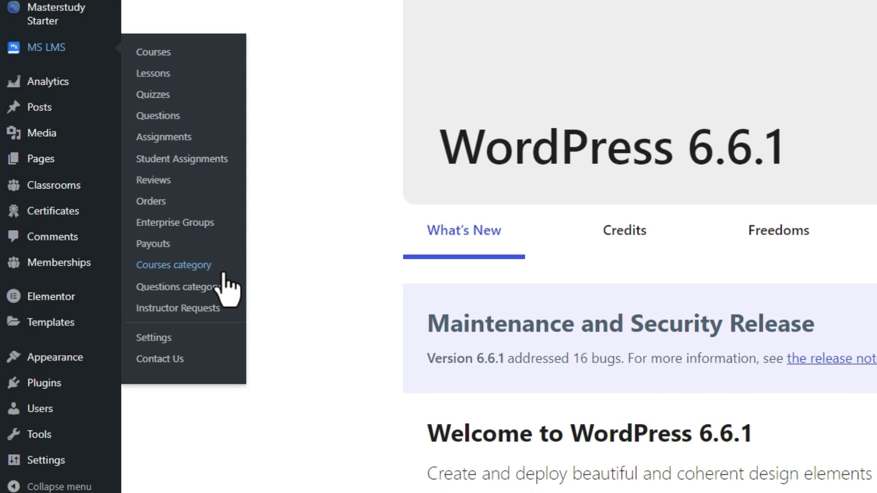
Set the new course category's image to the camera photo from the media library
{"action": "left_click", "coordinate": [224, 274]}
{"action": "scroll", "coordinate": [227, 265], "scroll_direction": "down", "scroll_amount": 5}
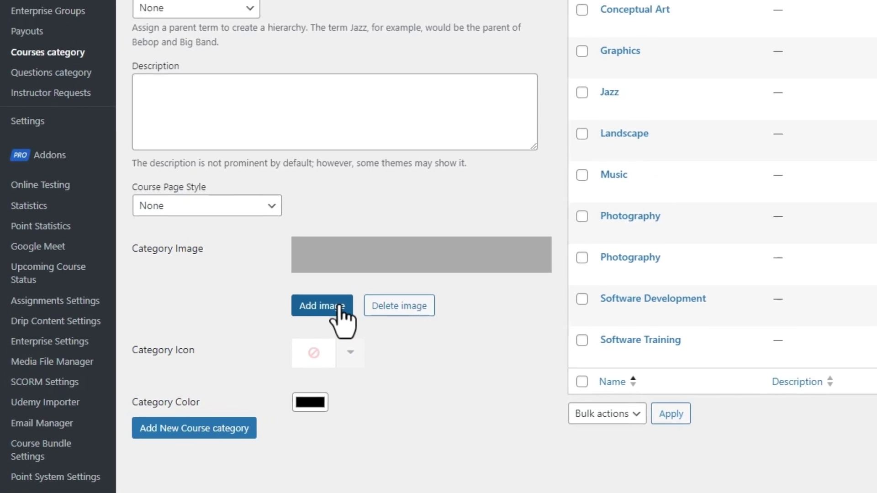
{"action": "left_click", "coordinate": [350, 301]}
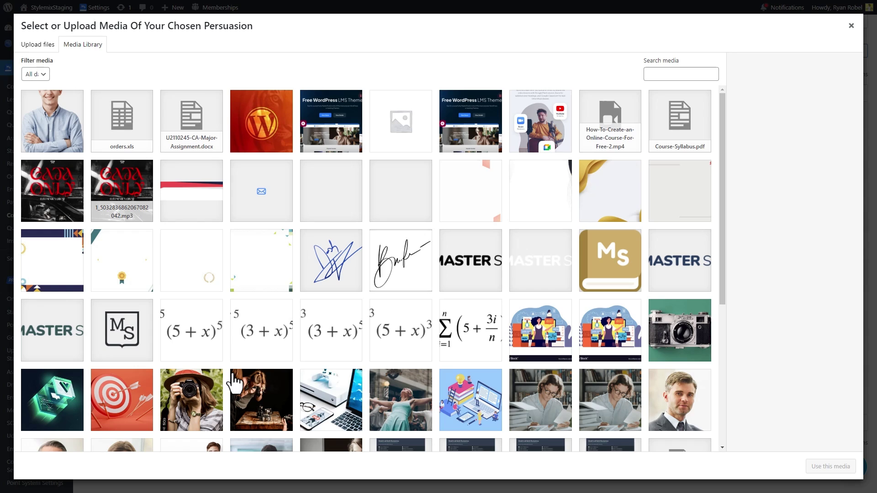
{"action": "left_click", "coordinate": [680, 330]}
{"action": "left_click", "coordinate": [830, 467]}
Give the course category a checkmark icon
{"action": "scroll", "coordinate": [333, 429], "scroll_direction": "down", "scroll_amount": 3}
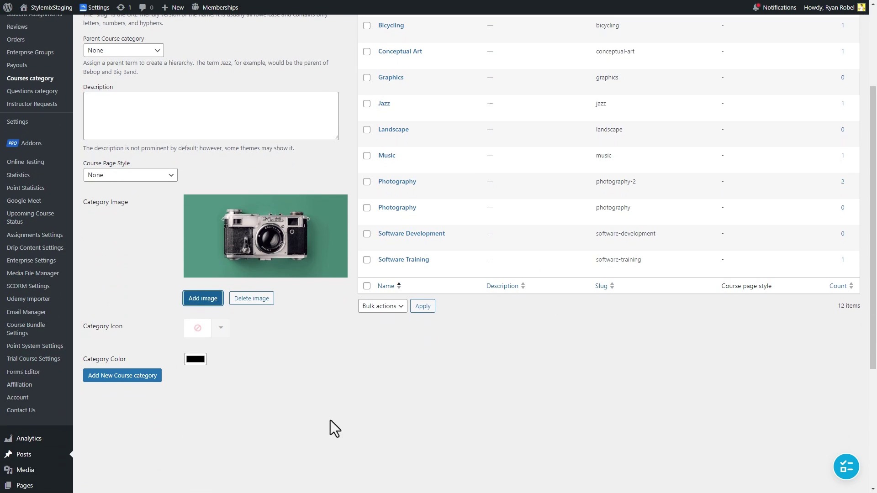
{"action": "left_click", "coordinate": [221, 329]}
{"action": "scroll", "coordinate": [256, 365], "scroll_direction": "down", "scroll_amount": 1}
{"action": "left_click", "coordinate": [274, 325]}
{"action": "left_click", "coordinate": [274, 363]}
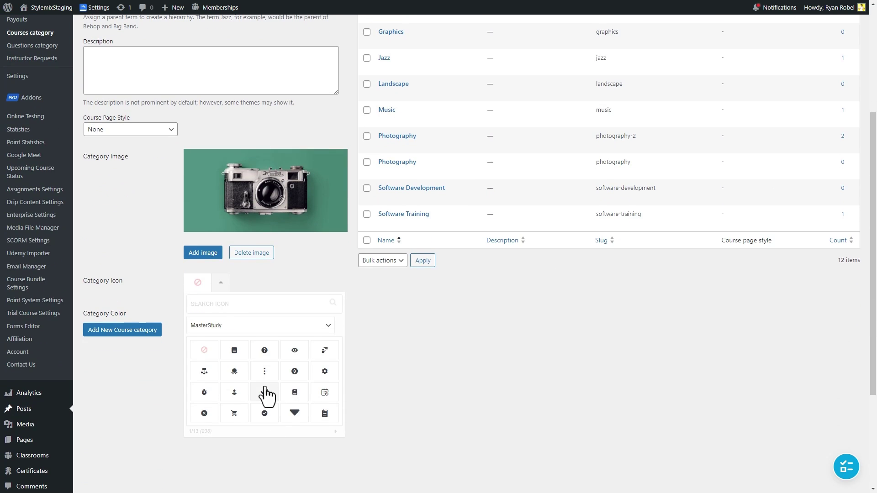
{"action": "left_click", "coordinate": [265, 395]}
Set the course category colour to green
{"action": "left_click", "coordinate": [196, 314]}
{"action": "left_click", "coordinate": [256, 394]}
{"action": "left_click", "coordinate": [259, 343]}
{"action": "left_click", "coordinate": [274, 301]}
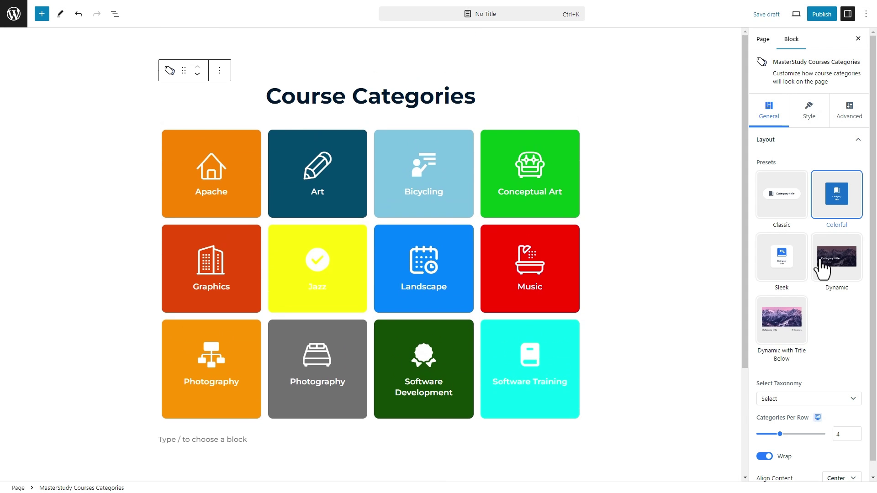
{"action": "left_click", "coordinate": [790, 388]}
{"action": "left_click", "coordinate": [838, 392]}
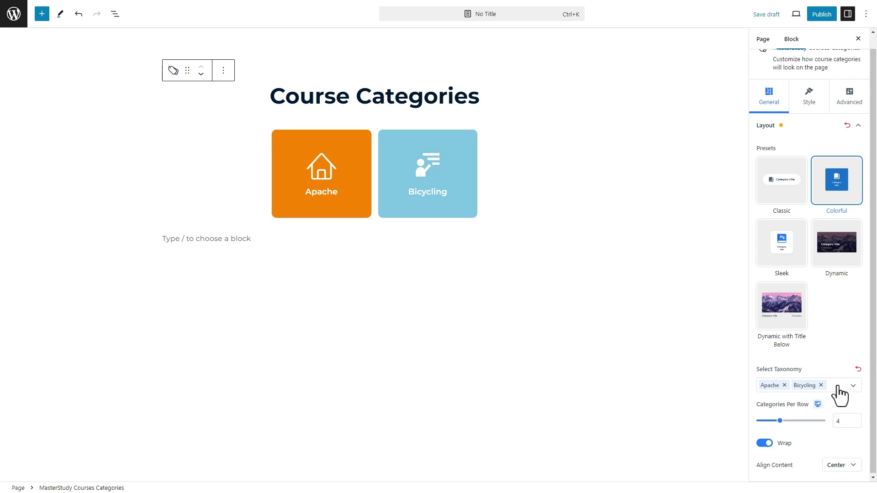
{"action": "left_click", "coordinate": [821, 386]}
{"action": "left_click", "coordinate": [857, 369]}
{"action": "mouse_move", "coordinate": [782, 420]}
{"action": "left_mouse_down"}
{"action": "mouse_move", "coordinate": [826, 420]}
{"action": "mouse_move", "coordinate": [768, 423]}
{"action": "mouse_move", "coordinate": [788, 423]}
{"action": "left_mouse_up"}
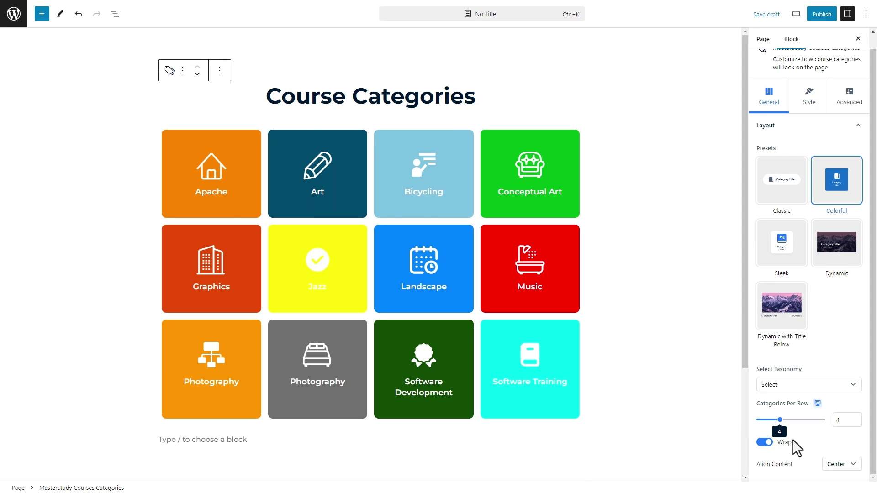
{"action": "left_click", "coordinate": [764, 442]}
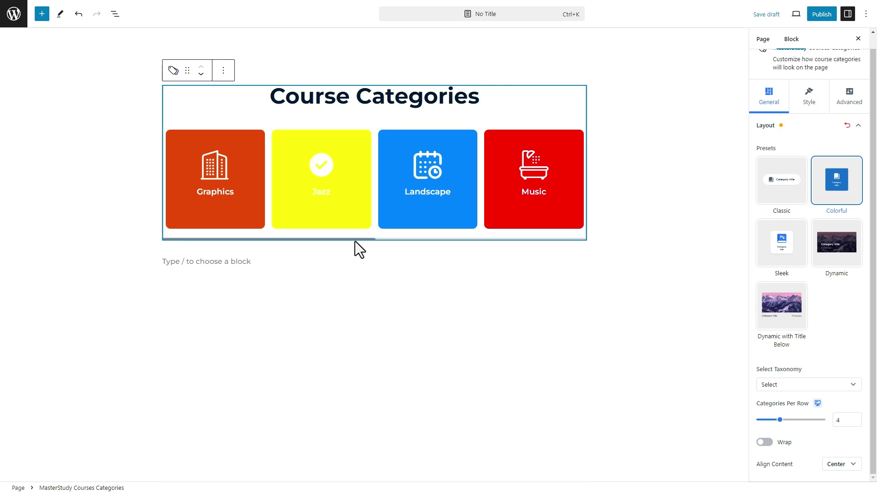
{"action": "mouse_move", "coordinate": [355, 242]}
{"action": "left_mouse_down"}
{"action": "mouse_move", "coordinate": [523, 238]}
{"action": "mouse_move", "coordinate": [289, 233]}
{"action": "left_mouse_up"}
{"action": "left_click", "coordinate": [764, 443]}
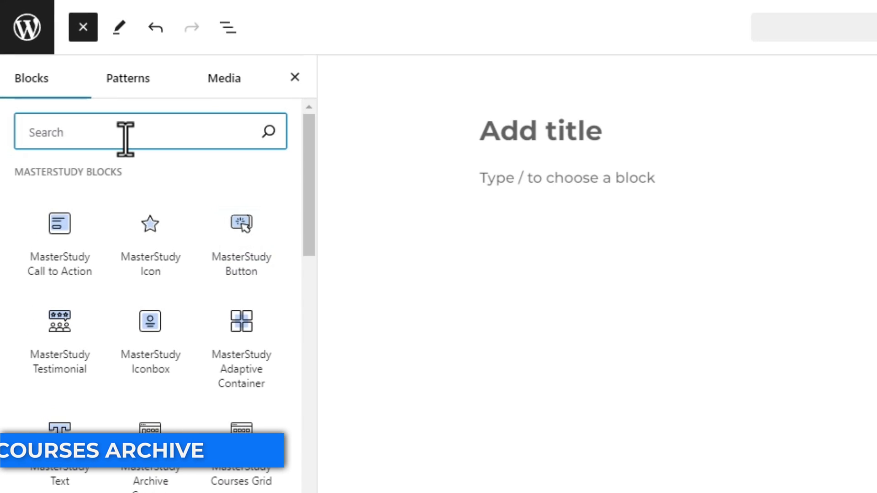
Insert the Archive Courses Container and rename its heading to 'All Courses'
{"action": "type", "text": "Courses Archi"}
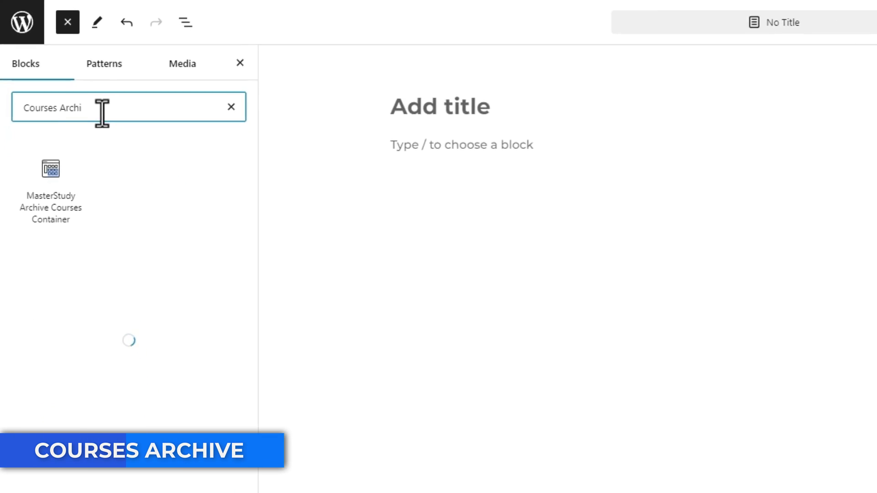
{"action": "left_click", "coordinate": [28, 133]}
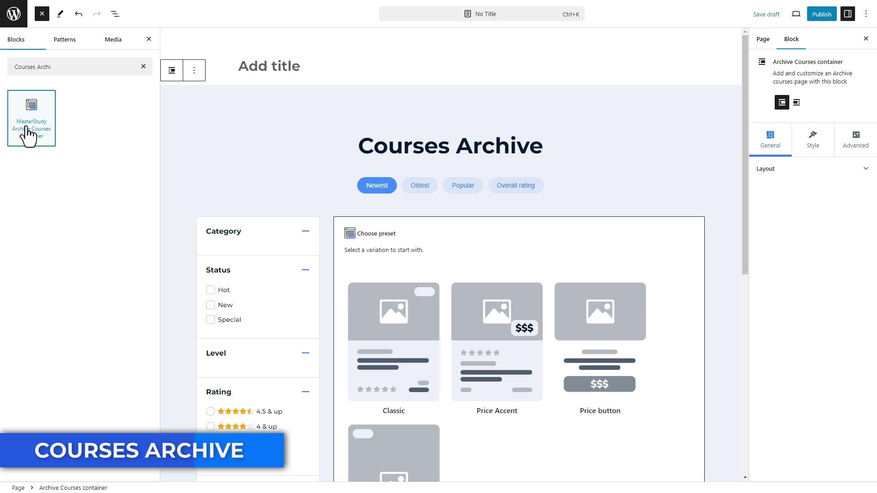
{"action": "left_click", "coordinate": [303, 141]}
{"action": "left_click", "coordinate": [464, 147]}
{"action": "key", "text": "BackSpace"}
{"action": "key", "text": "BackSpace"}
{"action": "key", "text": "BackSpace"}
{"action": "key", "text": "BackSpace"}
{"action": "key", "text": "BackSpace"}
{"action": "key", "text": "BackSpace"}
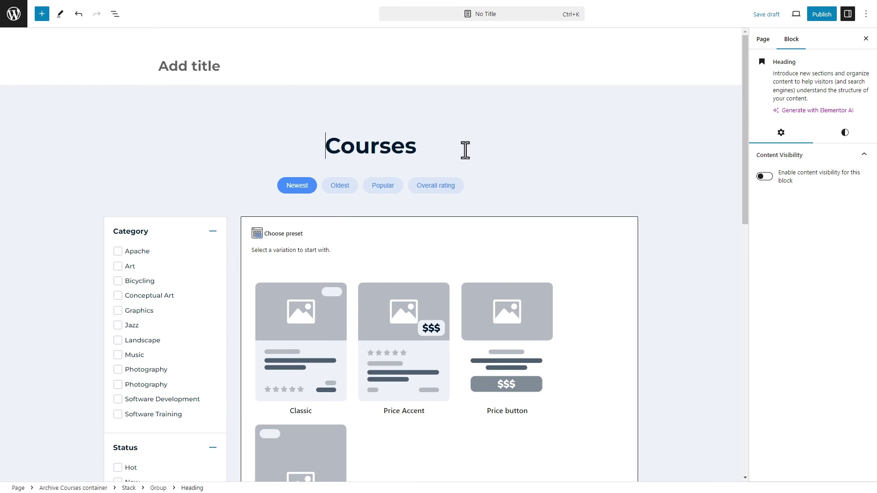
{"action": "type", "text": "All"}
{"action": "left_click", "coordinate": [524, 141]}
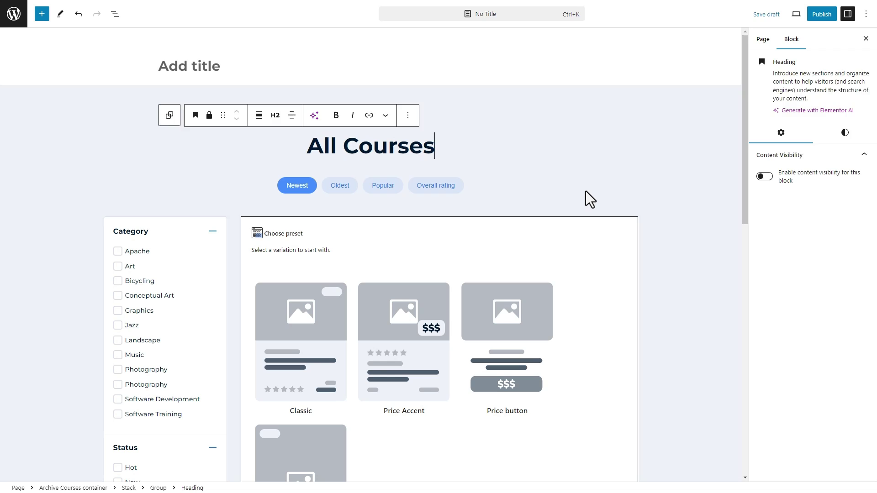
Apply the fourth course card preset to the archive grid
{"action": "left_click", "coordinate": [585, 191]}
{"action": "left_click", "coordinate": [420, 253]}
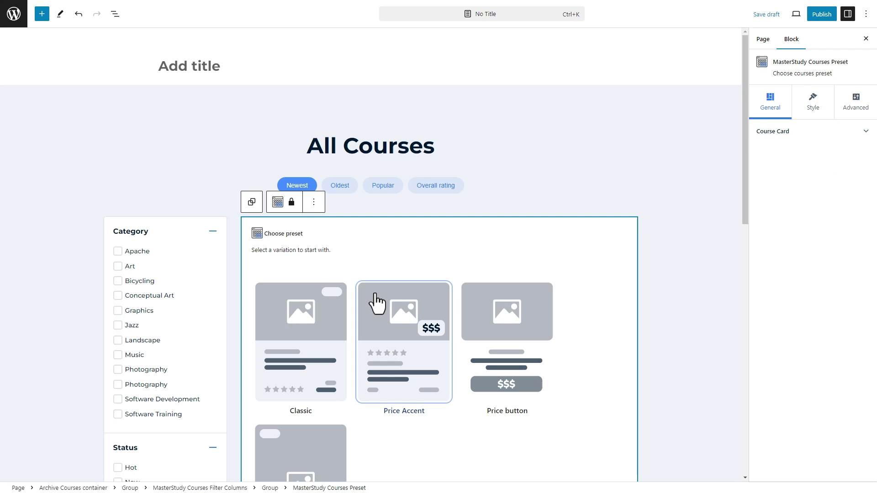
{"action": "left_click", "coordinate": [322, 464]}
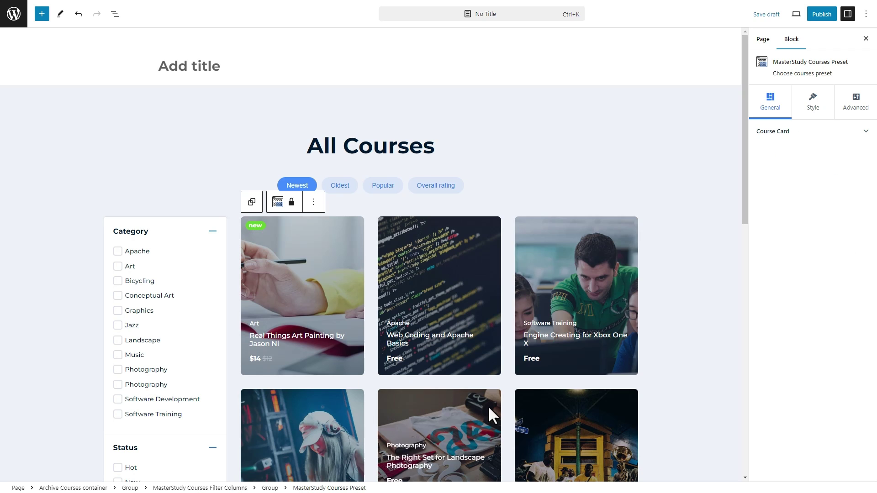
{"action": "scroll", "coordinate": [661, 293], "scroll_direction": "down", "scroll_amount": 2}
{"action": "scroll", "coordinate": [661, 294], "scroll_direction": "down", "scroll_amount": 1}
{"action": "scroll", "coordinate": [663, 292], "scroll_direction": "down", "scroll_amount": 1}
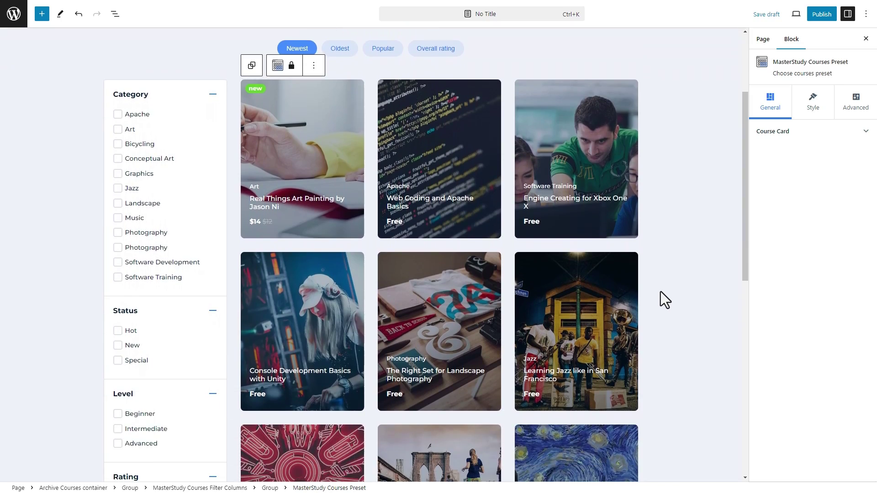
{"action": "scroll", "coordinate": [660, 291], "scroll_direction": "up", "scroll_amount": 1}
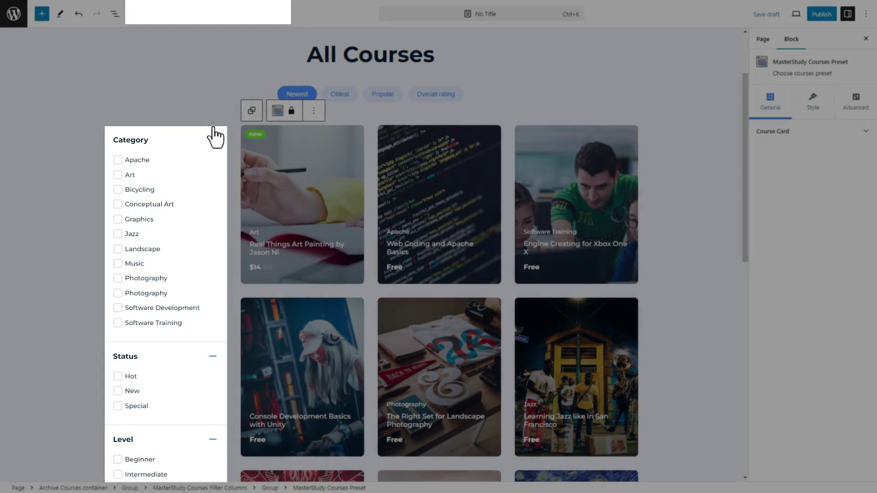
Make the Category filter start collapsed and add an Availability filter to the panel
{"action": "left_click", "coordinate": [215, 137]}
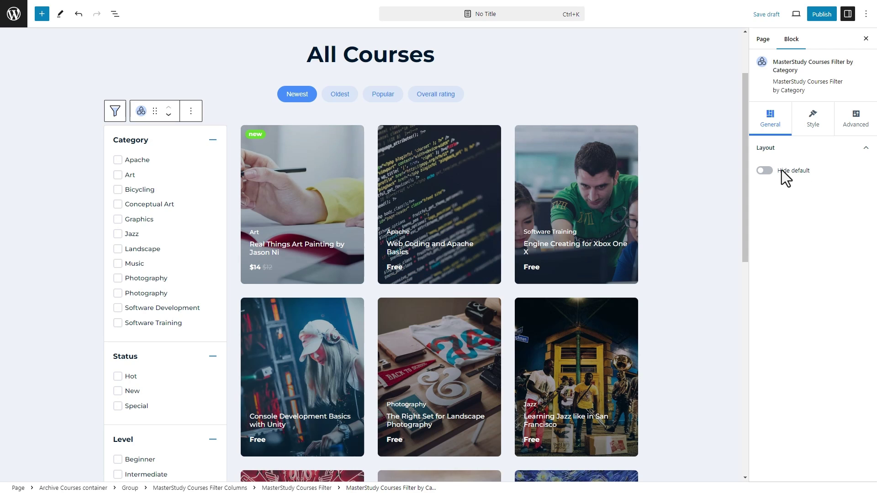
{"action": "left_click", "coordinate": [767, 173]}
{"action": "scroll", "coordinate": [137, 242], "scroll_direction": "down", "scroll_amount": 2}
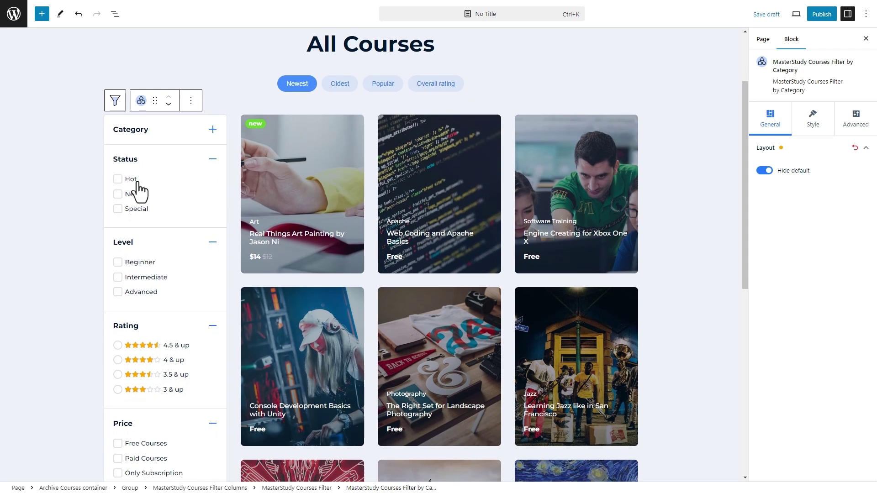
{"action": "scroll", "coordinate": [130, 192], "scroll_direction": "down", "scroll_amount": 2}
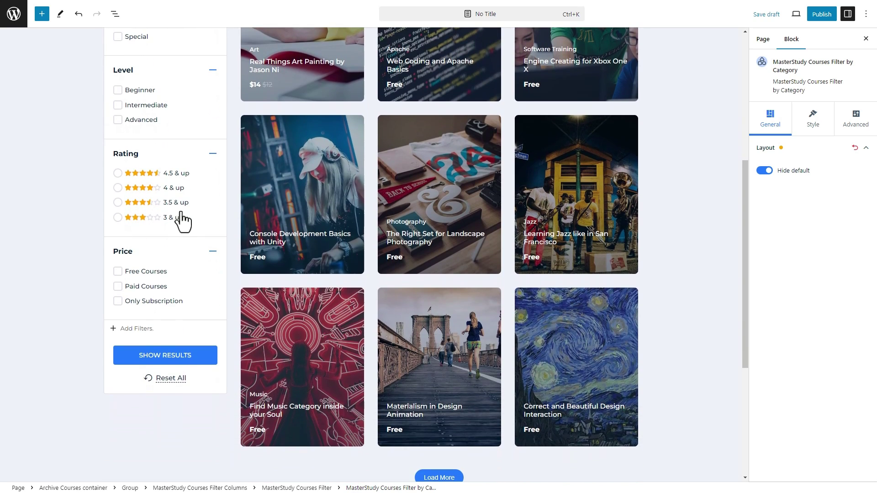
{"action": "left_click", "coordinate": [137, 332]}
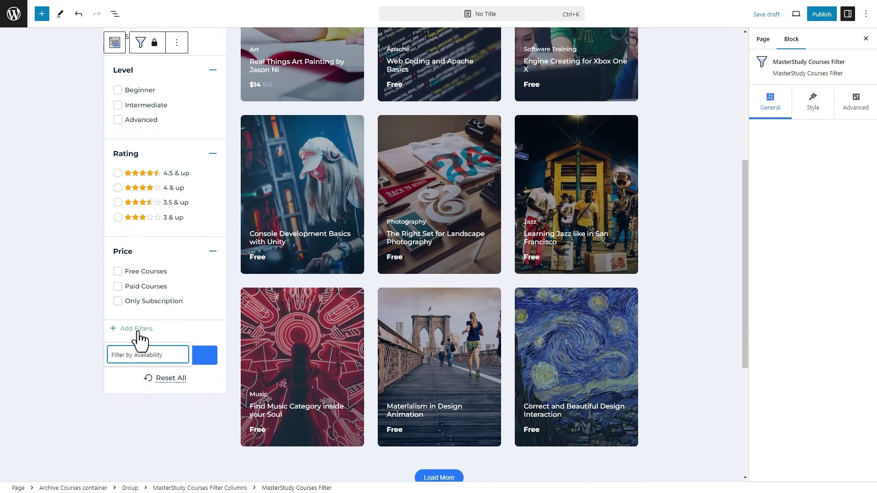
{"action": "left_click", "coordinate": [148, 355]}
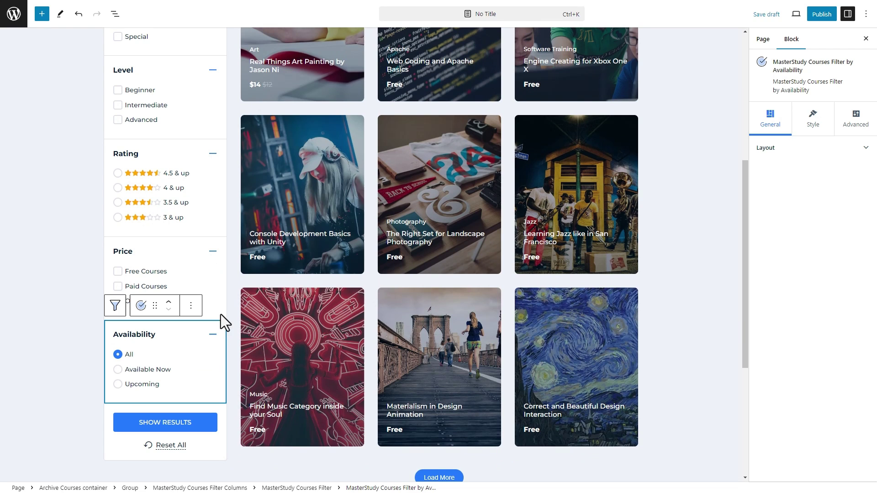
{"action": "scroll", "coordinate": [174, 283], "scroll_direction": "up", "scroll_amount": 5}
{"action": "scroll", "coordinate": [172, 264], "scroll_direction": "up", "scroll_amount": 1}
{"action": "left_click", "coordinate": [172, 264]}
Show 7 courses per page, three per row, using Classic course cards
{"action": "left_click", "coordinate": [680, 272]}
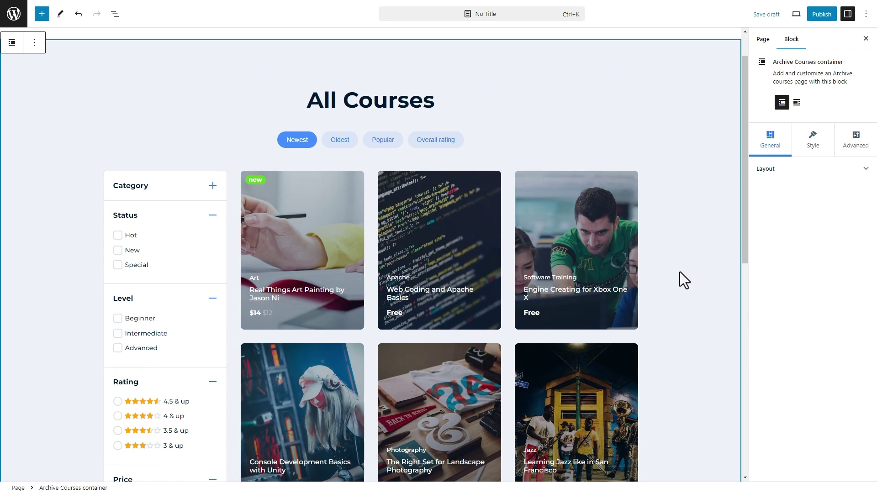
{"action": "left_click", "coordinate": [777, 169]}
{"action": "left_click_drag", "start_coordinate": [783, 207], "coordinate": [774, 208]}
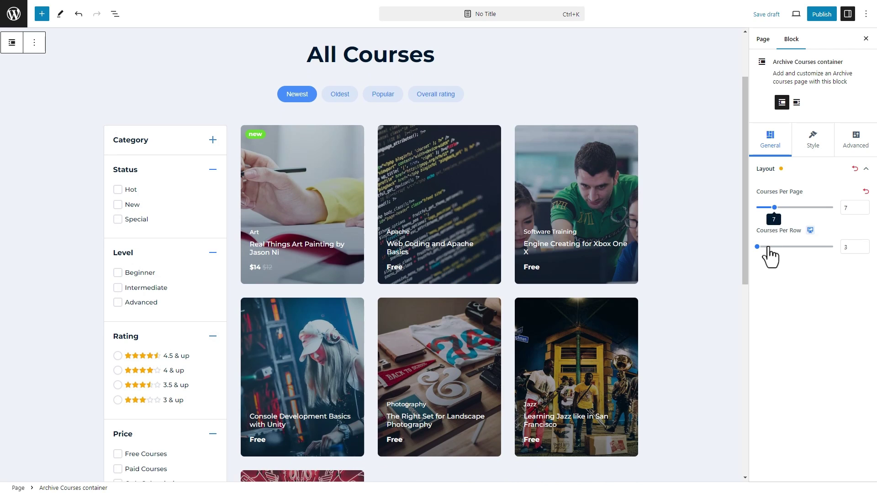
{"action": "mouse_move", "coordinate": [766, 248]}
{"action": "left_mouse_down"}
{"action": "mouse_move", "coordinate": [804, 246]}
{"action": "mouse_move", "coordinate": [756, 247]}
{"action": "left_mouse_up"}
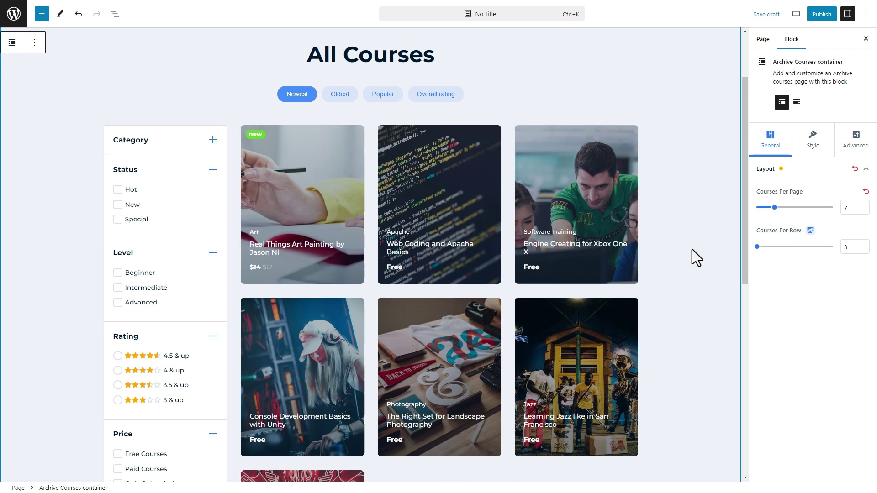
{"action": "scroll", "coordinate": [730, 239], "scroll_direction": "down", "scroll_amount": 2}
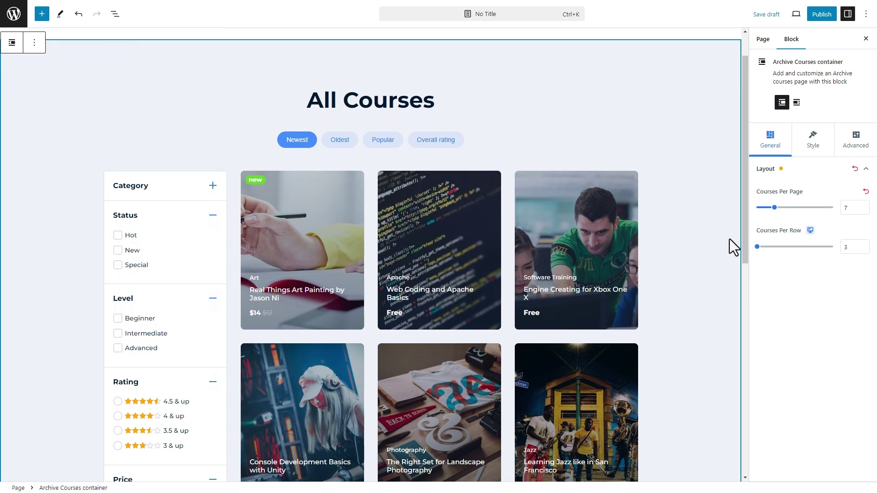
{"action": "left_click", "coordinate": [701, 178]}
{"action": "left_click", "coordinate": [770, 221]}
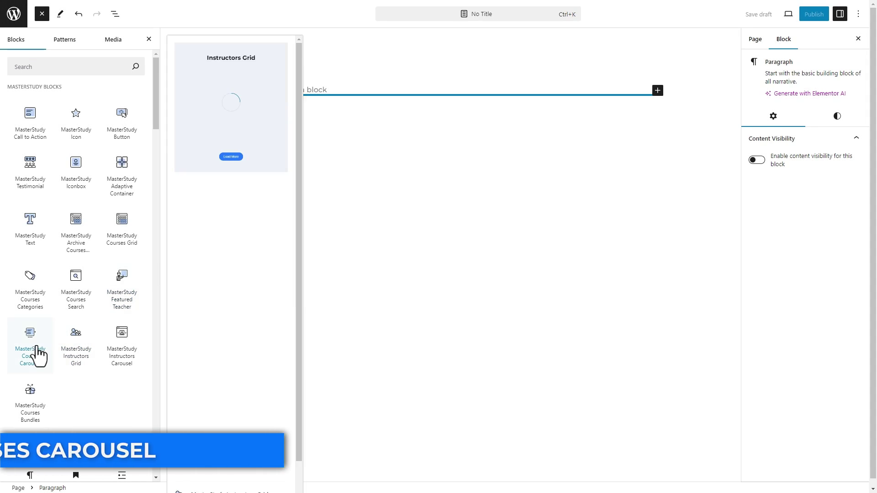
Insert a Full Size Image Course Carousel with 11 slides sorted by overall rating
{"action": "left_click_drag", "start_coordinate": [38, 350], "coordinate": [297, 246]}
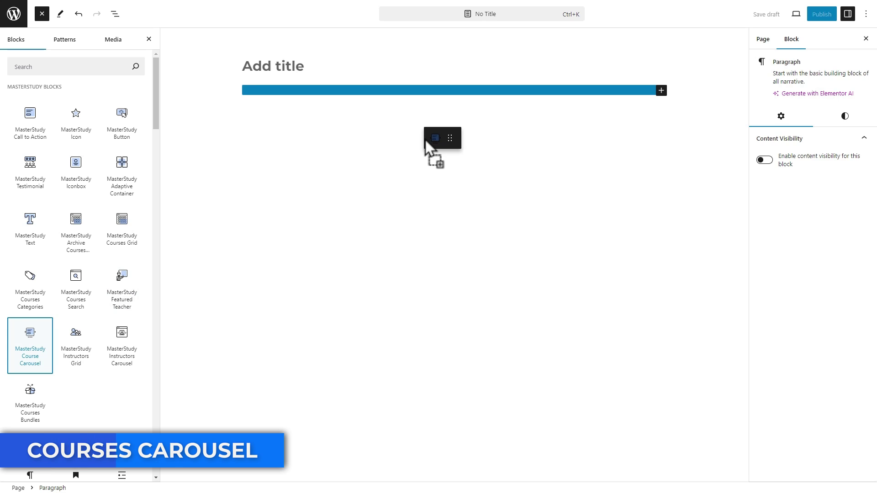
{"action": "left_click_drag", "start_coordinate": [425, 140], "coordinate": [426, 140]}
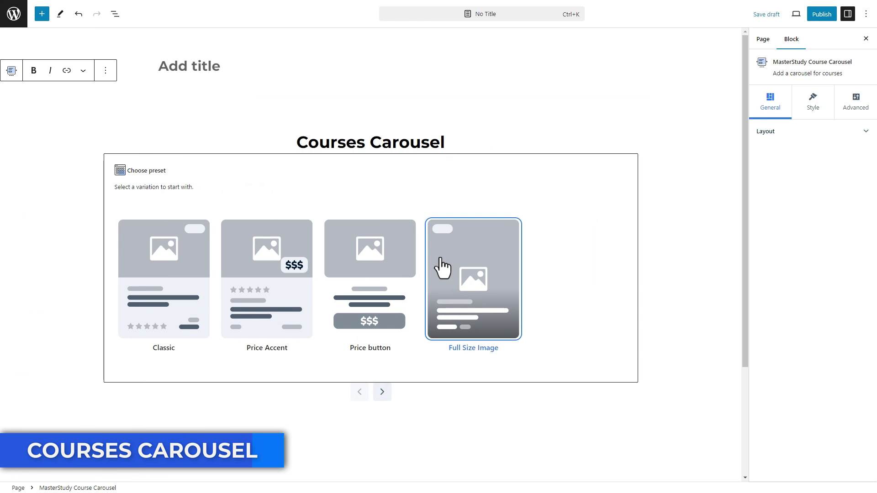
{"action": "left_click", "coordinate": [443, 274]}
{"action": "left_click", "coordinate": [464, 365]}
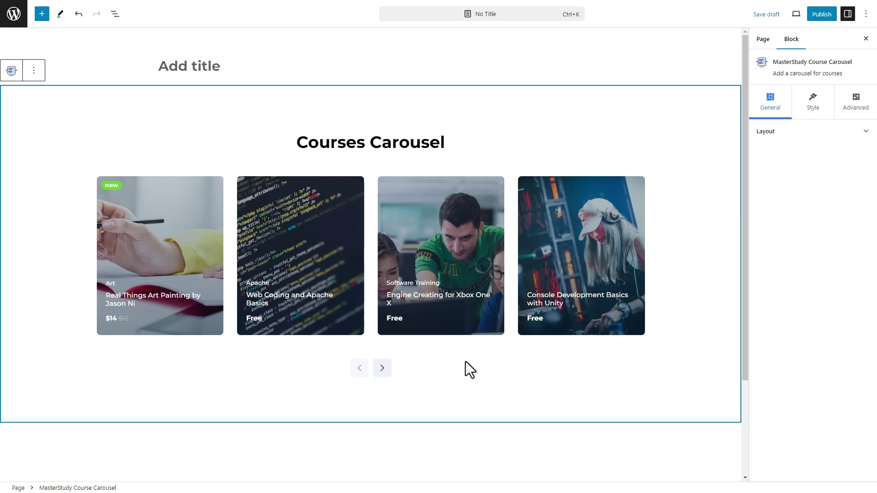
{"action": "left_click", "coordinate": [849, 132]}
{"action": "mouse_move", "coordinate": [799, 171]}
{"action": "left_mouse_down"}
{"action": "mouse_move", "coordinate": [814, 171]}
{"action": "mouse_move", "coordinate": [800, 172]}
{"action": "left_mouse_up"}
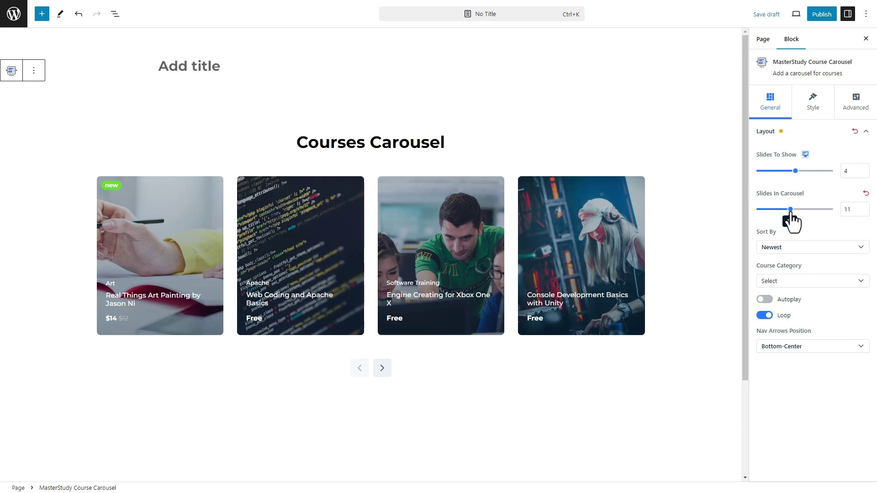
{"action": "left_click", "coordinate": [804, 247]}
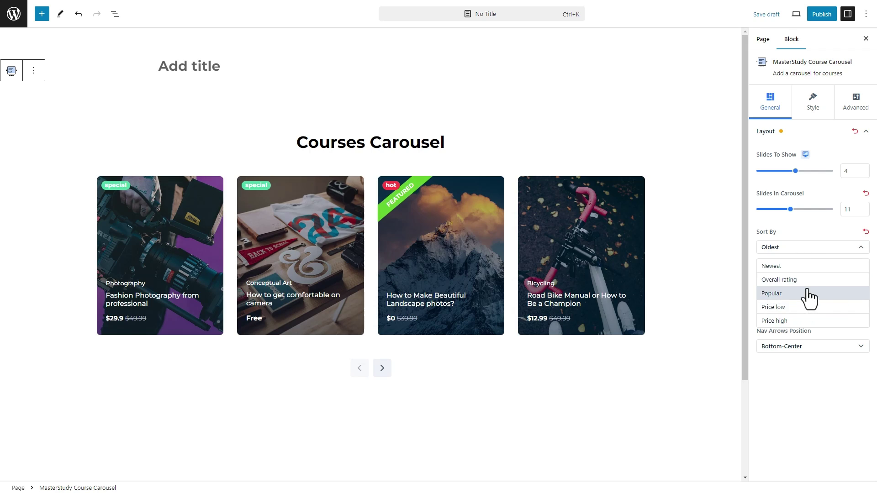
{"action": "left_click", "coordinate": [808, 280]}
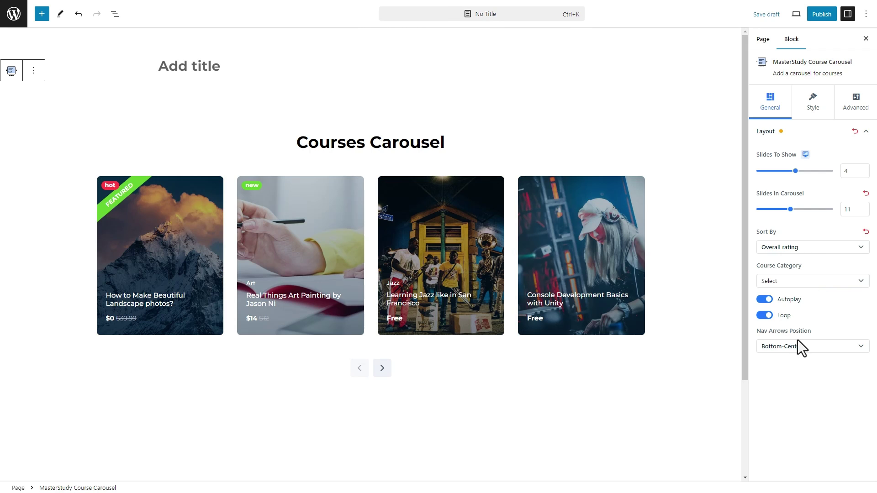
Try other carousel arrow positions, then put the arrows back at bottom centre
{"action": "left_click", "coordinate": [810, 366]}
{"action": "left_click", "coordinate": [811, 346]}
{"action": "left_click", "coordinate": [827, 378]}
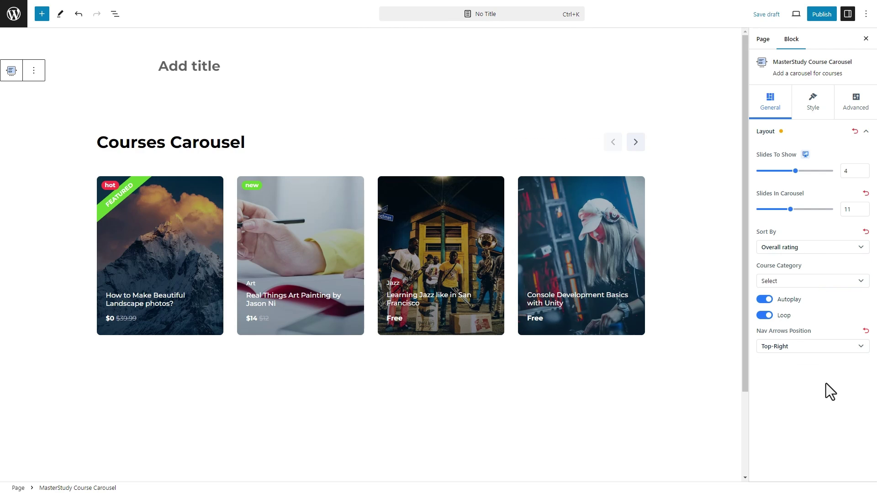
{"action": "left_click", "coordinate": [832, 351]}
{"action": "left_click", "coordinate": [825, 433]}
{"action": "left_click", "coordinate": [820, 350]}
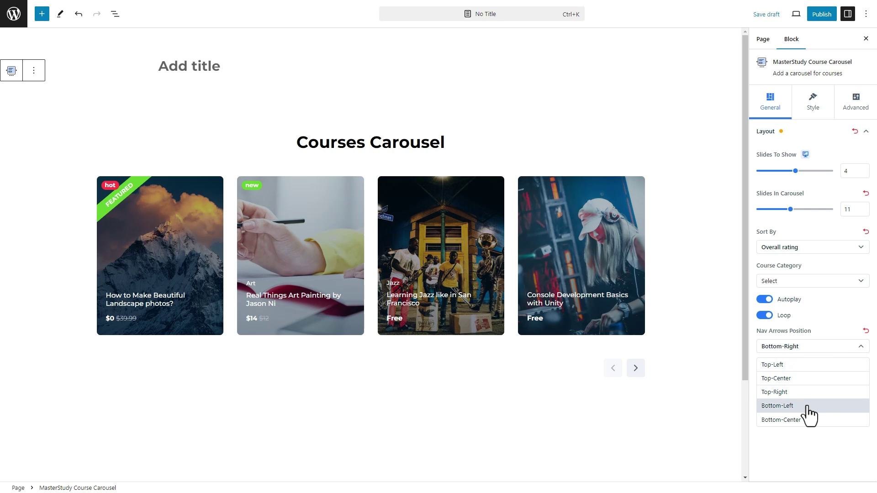
{"action": "left_click", "coordinate": [804, 419]}
Retitle the carousel 'Trending Courses' and give it a light green background
{"action": "triple_click", "coordinate": [435, 136]}
{"action": "type", "text": "Trending Courses"}
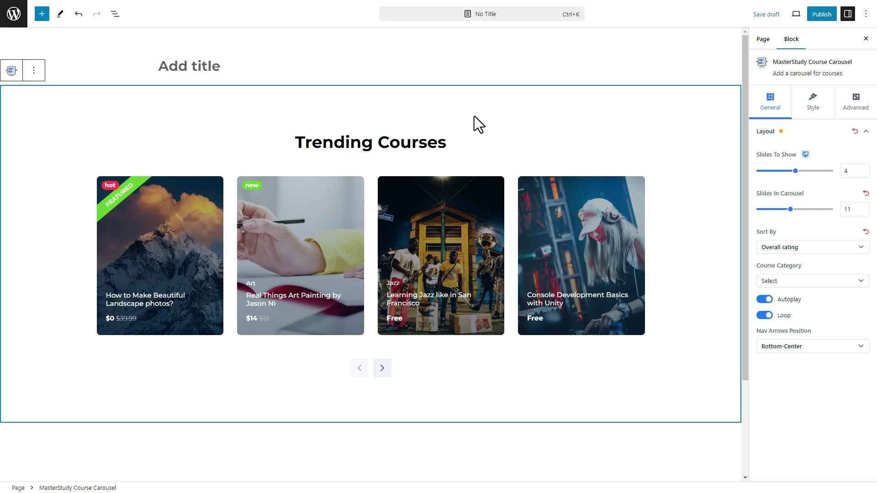
{"action": "left_click", "coordinate": [813, 102]}
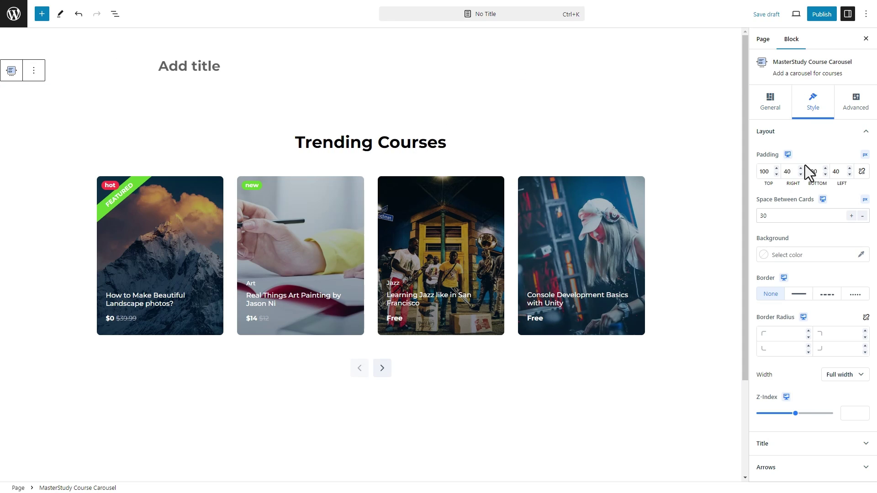
{"action": "left_click", "coordinate": [864, 256]}
{"action": "left_click", "coordinate": [728, 342]}
{"action": "left_click", "coordinate": [658, 409]}
{"action": "left_click", "coordinate": [599, 402]}
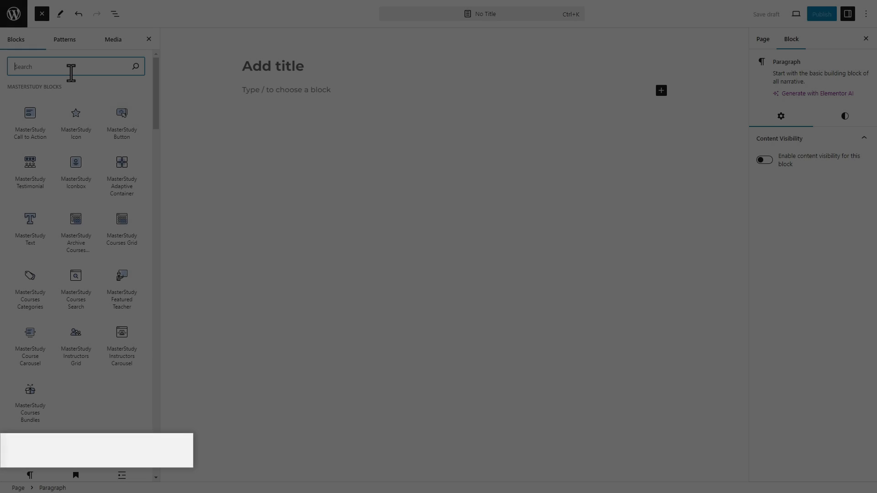
Add a Courses Bundles block showing 4 bundles in Newest order, centre-aligned
{"action": "type", "text": "Cours"}
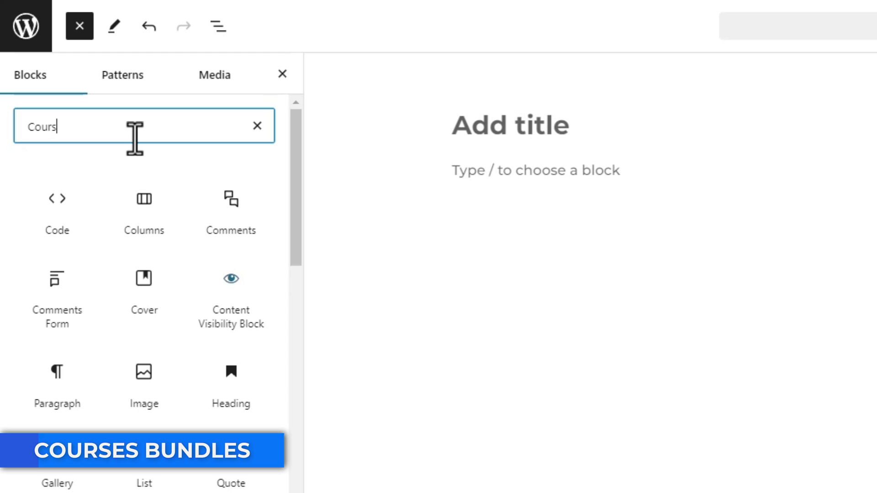
{"action": "type", "text": "e Bun"}
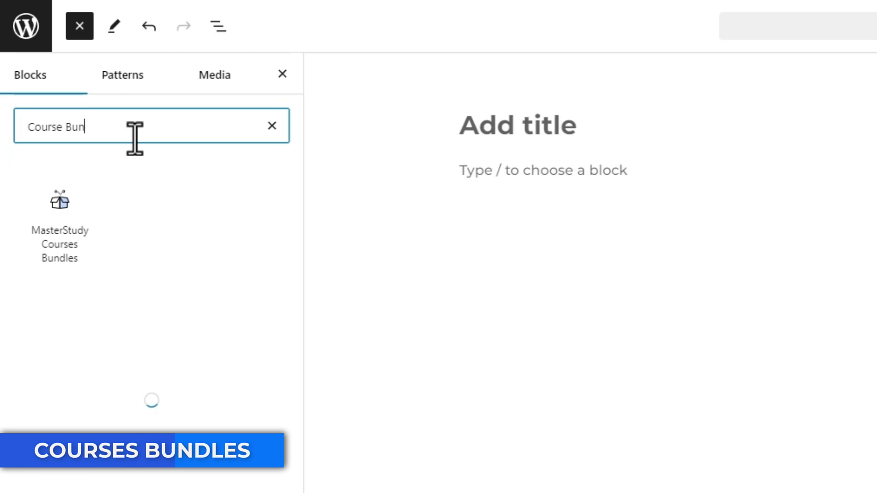
{"action": "type", "text": "d"}
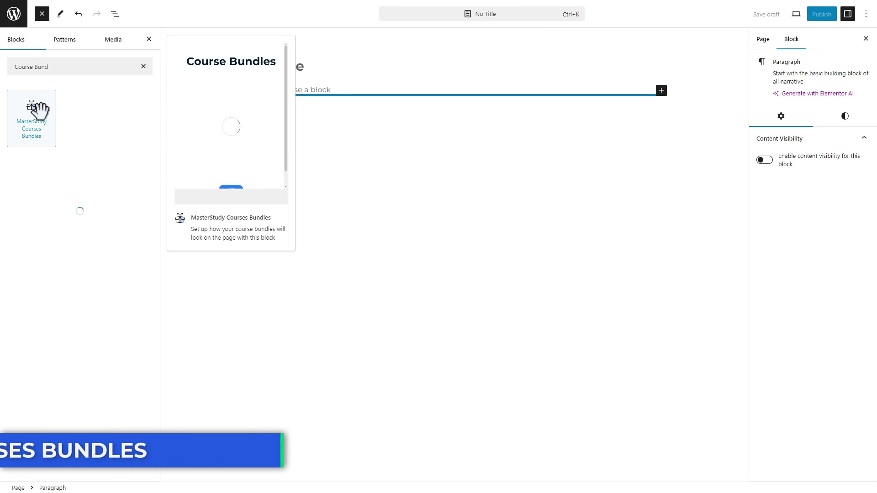
{"action": "left_click_drag", "start_coordinate": [33, 113], "coordinate": [341, 150]}
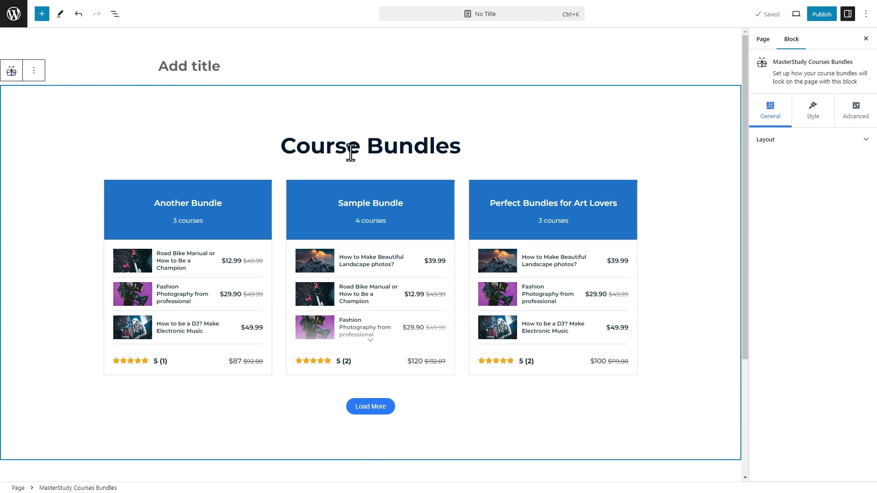
{"action": "left_click", "coordinate": [779, 142]}
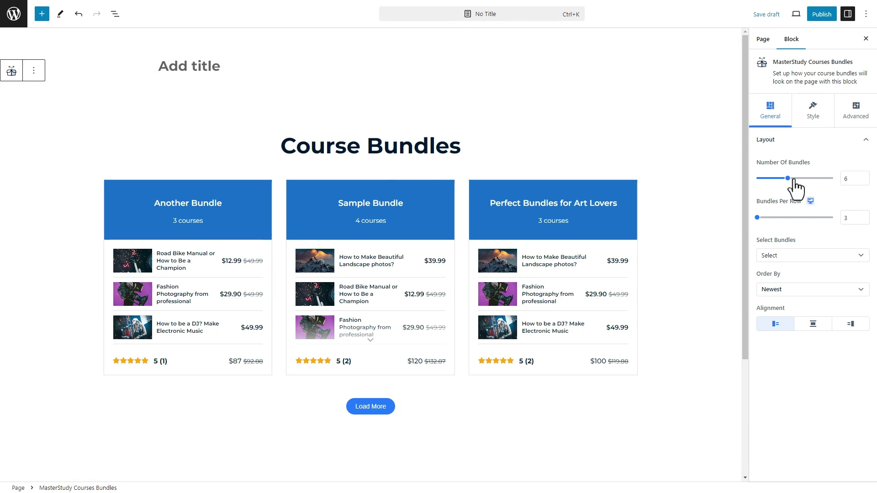
{"action": "left_click_drag", "start_coordinate": [764, 178], "coordinate": [772, 178]}
{"action": "left_click", "coordinate": [808, 256]}
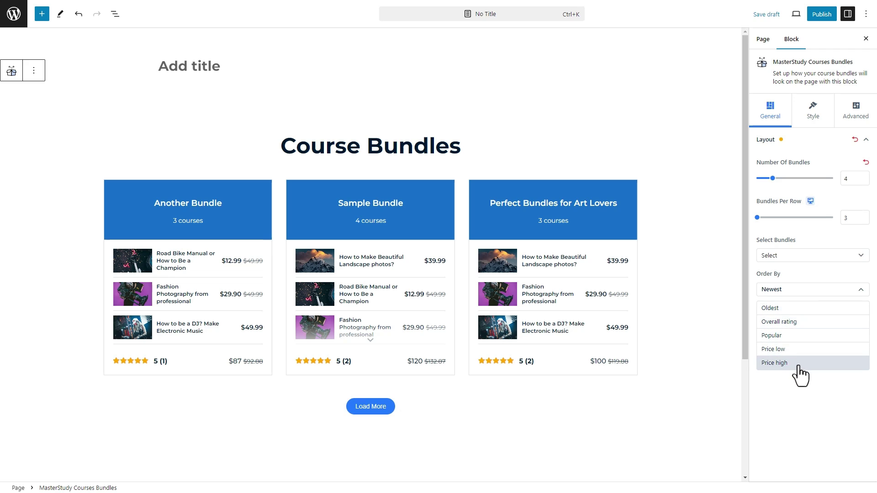
{"action": "left_click", "coordinate": [799, 374]}
{"action": "left_click", "coordinate": [816, 325]}
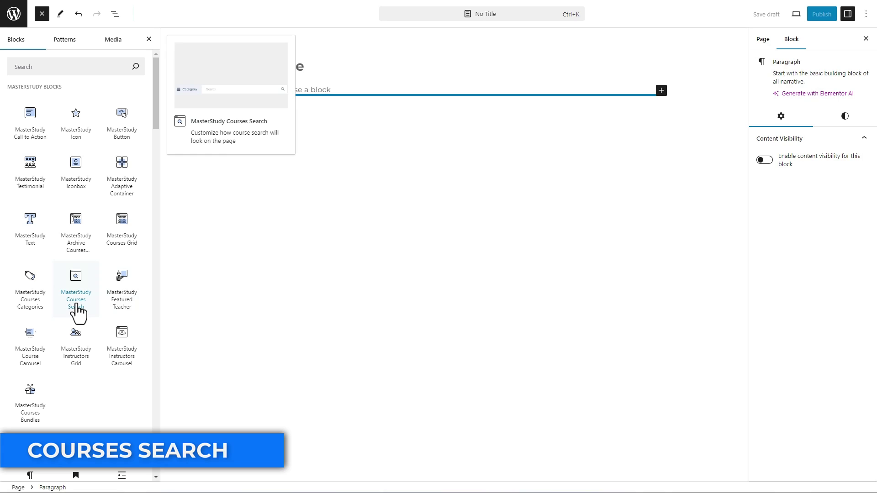
Add a Courses Search block in the Button Compact style that opens as a popup
{"action": "left_click_drag", "start_coordinate": [75, 297], "coordinate": [388, 209]}
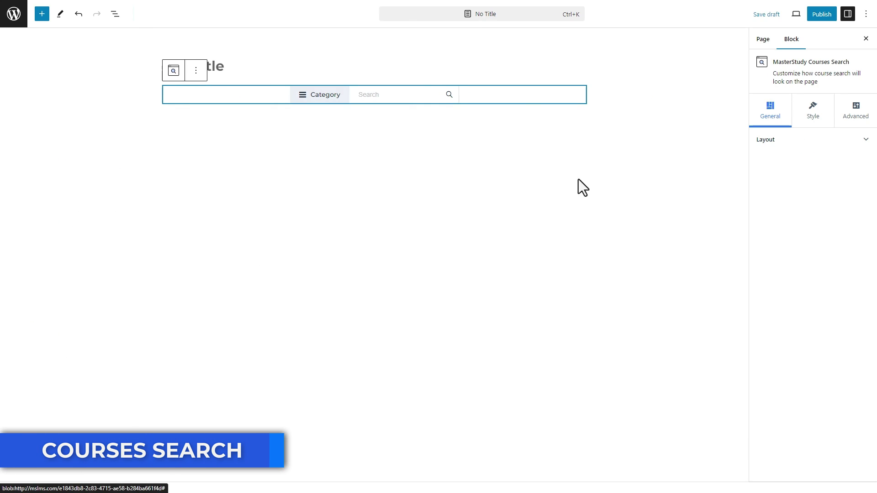
{"action": "left_click", "coordinate": [795, 140]}
{"action": "left_click", "coordinate": [805, 253]}
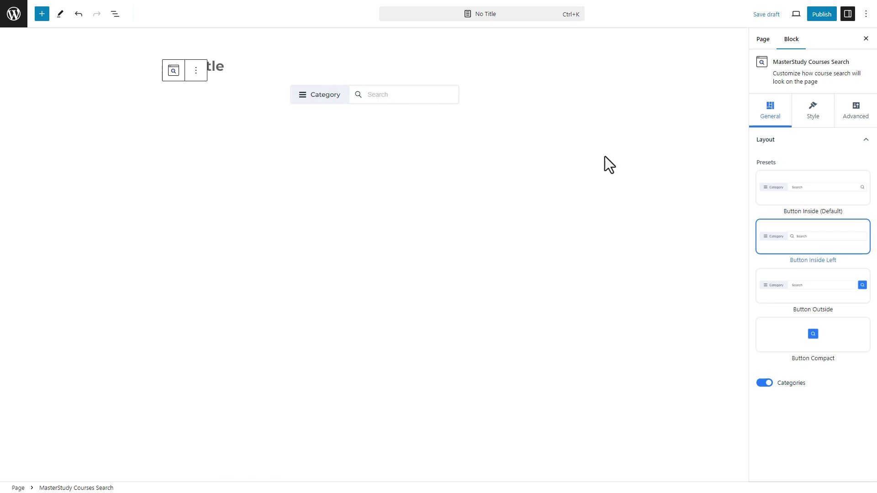
{"action": "left_click", "coordinate": [857, 349]}
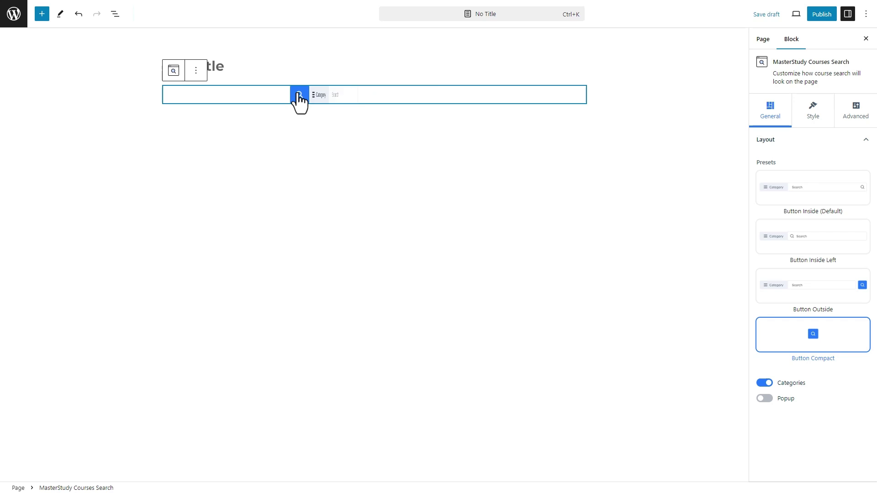
{"action": "left_click", "coordinate": [766, 399]}
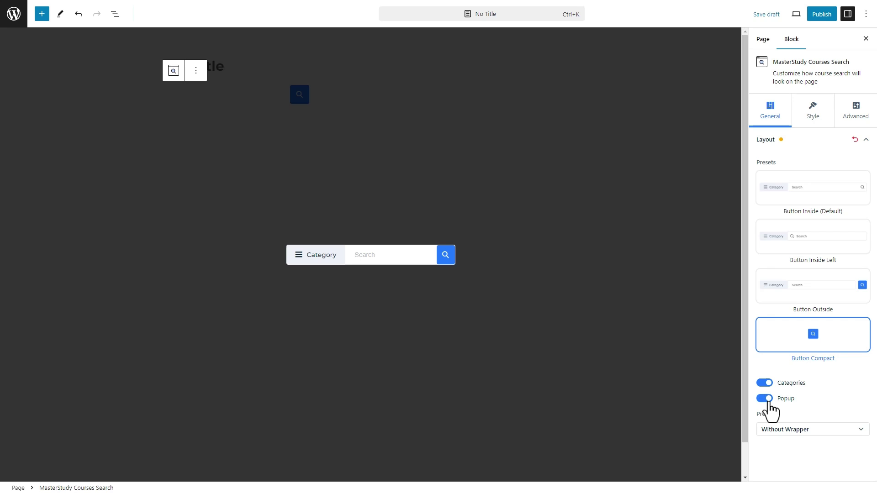
Test the popup search, checking its category list before closing it
{"action": "left_click", "coordinate": [533, 318]}
{"action": "left_click", "coordinate": [299, 94]}
{"action": "left_click", "coordinate": [316, 255]}
{"action": "left_click", "coordinate": [458, 325]}
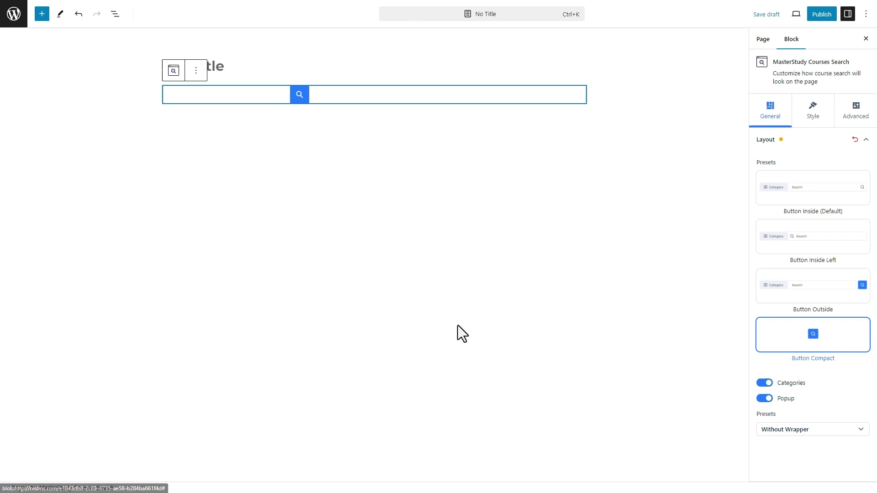
{"action": "left_click", "coordinate": [300, 95]}
{"action": "left_click", "coordinate": [266, 226]}
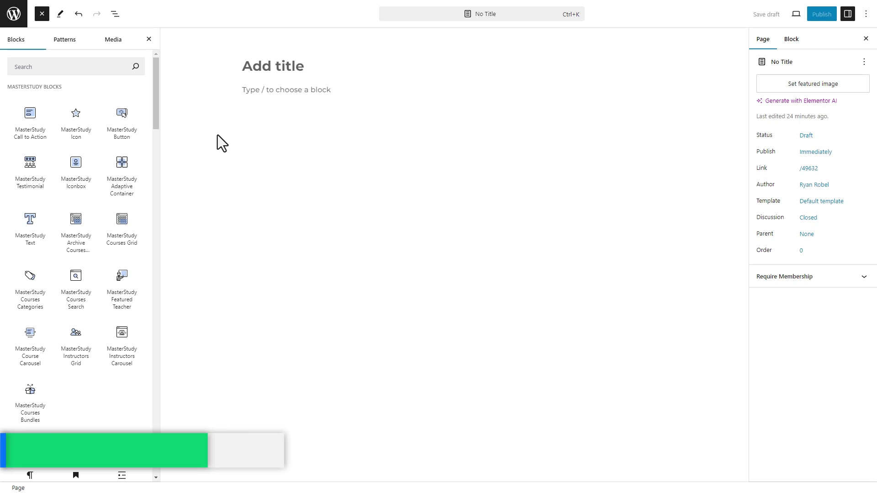
Search the inserter for 't' and drag the Testimonial block onto the page
{"action": "left_click", "coordinate": [106, 67]}
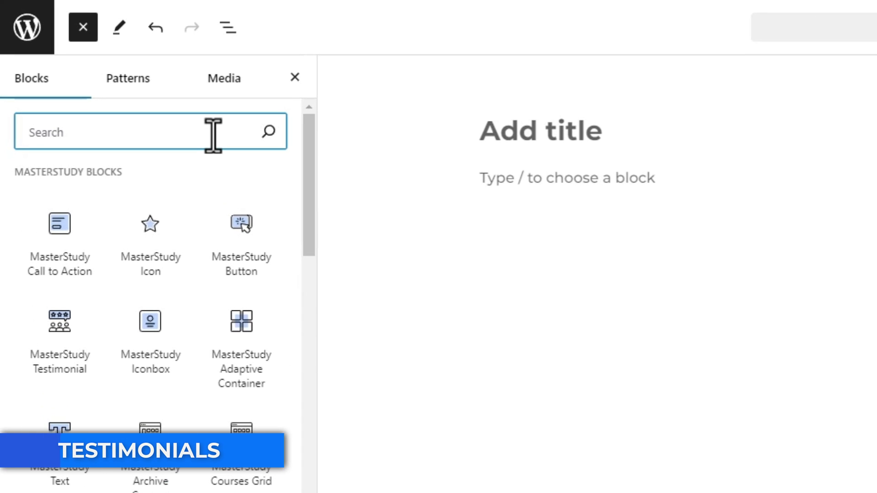
{"action": "type", "text": "Test"}
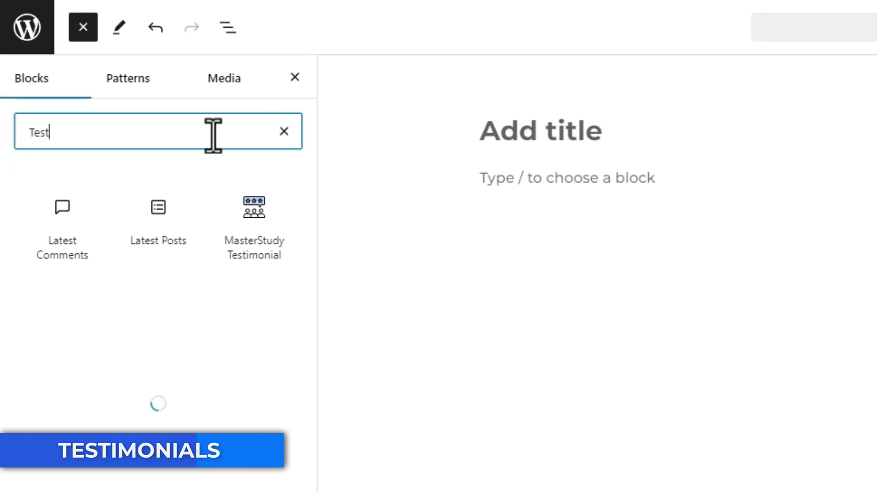
{"action": "left_click_drag", "start_coordinate": [133, 123], "coordinate": [314, 137]}
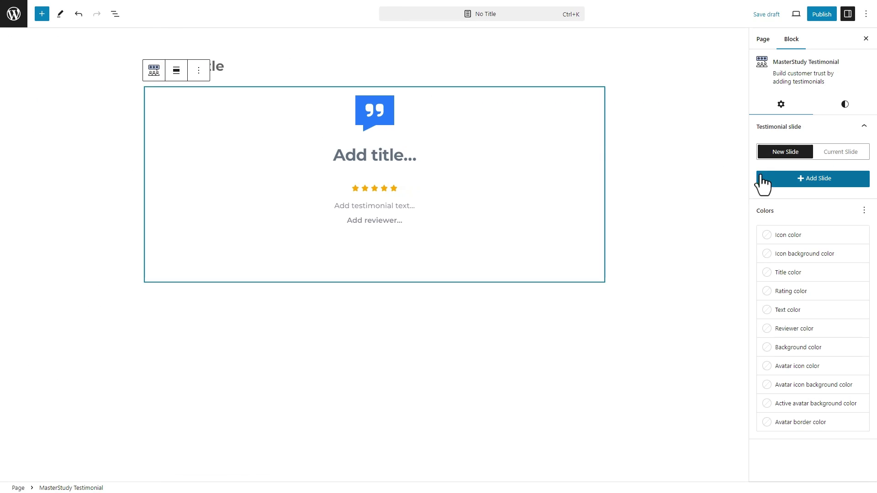
Add a testimonial slide using a man's portrait photo as the reviewer avatar
{"action": "left_click", "coordinate": [762, 178]}
{"action": "left_click", "coordinate": [813, 237]}
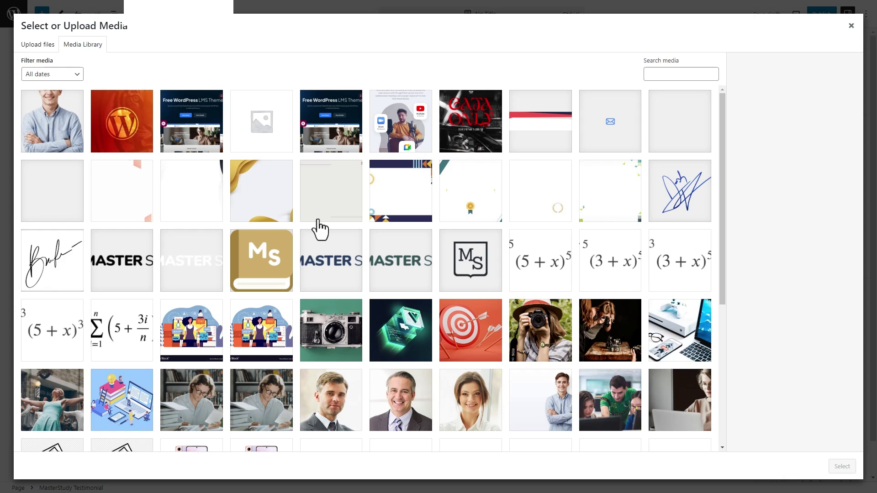
{"action": "left_click", "coordinate": [399, 398]}
{"action": "left_click", "coordinate": [841, 486]}
{"action": "type", "text": "Lorem Ipsum Dolor Sit Am"}
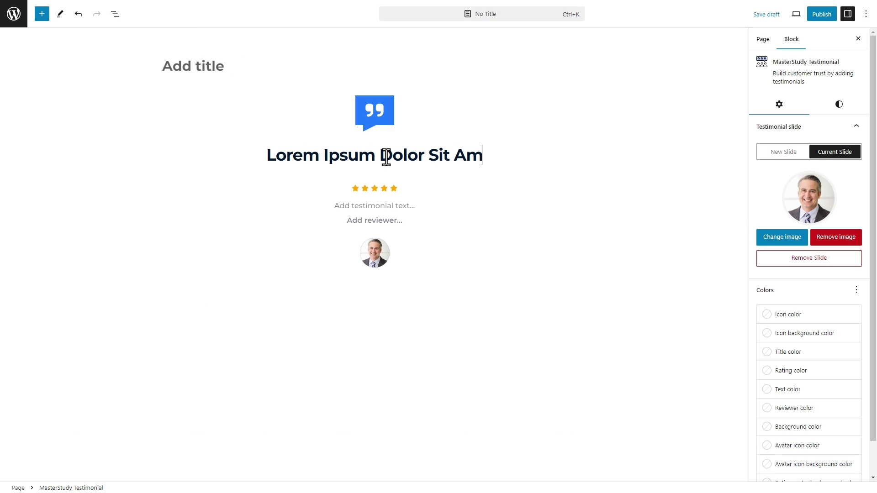
{"action": "type", "text": "et"}
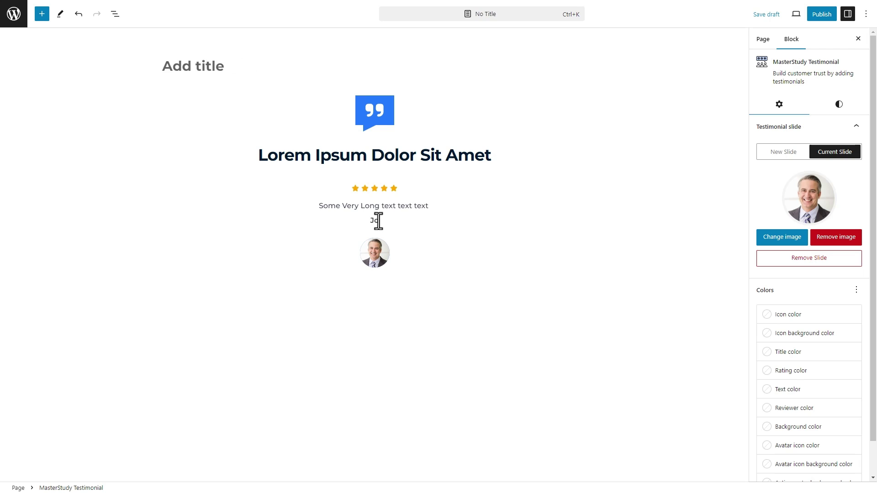
Try red for the rating stars, then keep them yellow
{"action": "scroll", "coordinate": [791, 314], "scroll_direction": "down", "scroll_amount": 1}
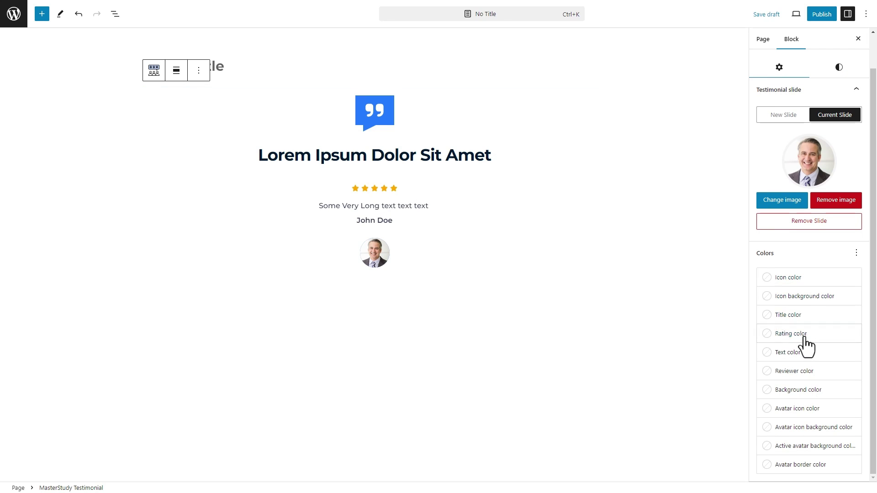
{"action": "left_click", "coordinate": [795, 334]}
{"action": "left_click", "coordinate": [708, 311]}
{"action": "left_click", "coordinate": [636, 329]}
{"action": "left_click", "coordinate": [709, 382]}
Add more testimonial slides and show an empty new slide in the preview
{"action": "left_click", "coordinate": [485, 226]}
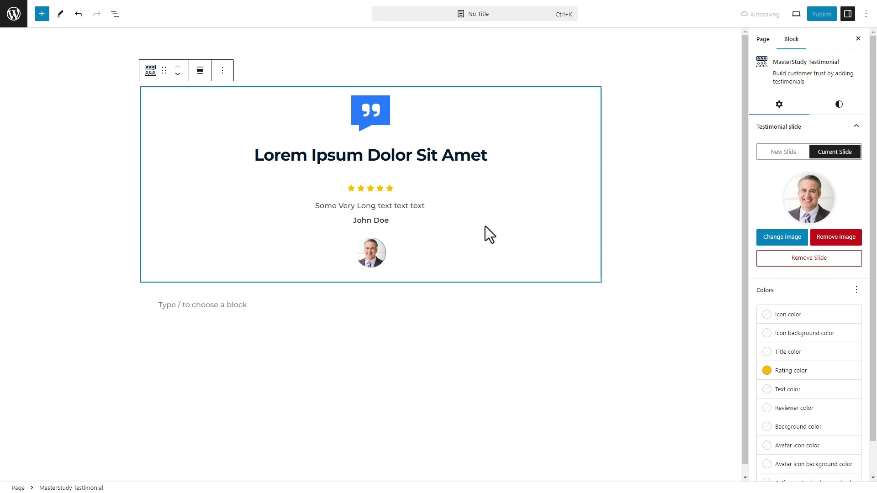
{"action": "left_click", "coordinate": [784, 153]}
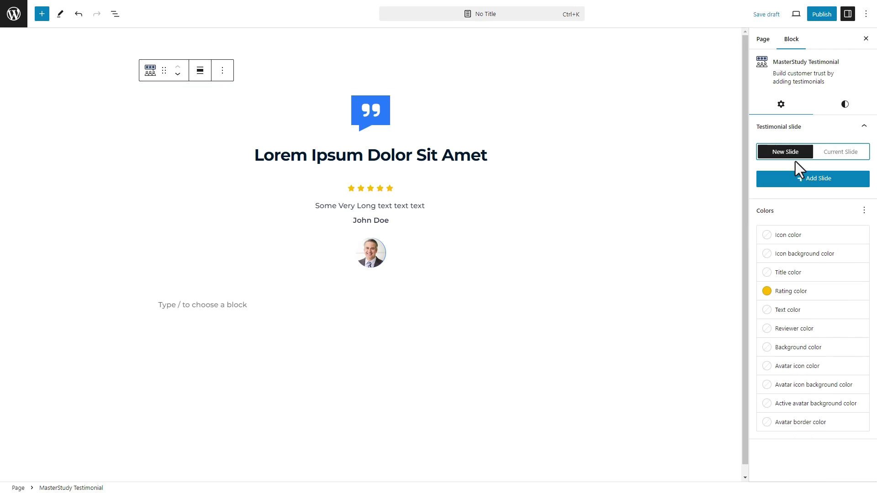
{"action": "left_click", "coordinate": [823, 194]}
{"action": "left_click", "coordinate": [395, 263]}
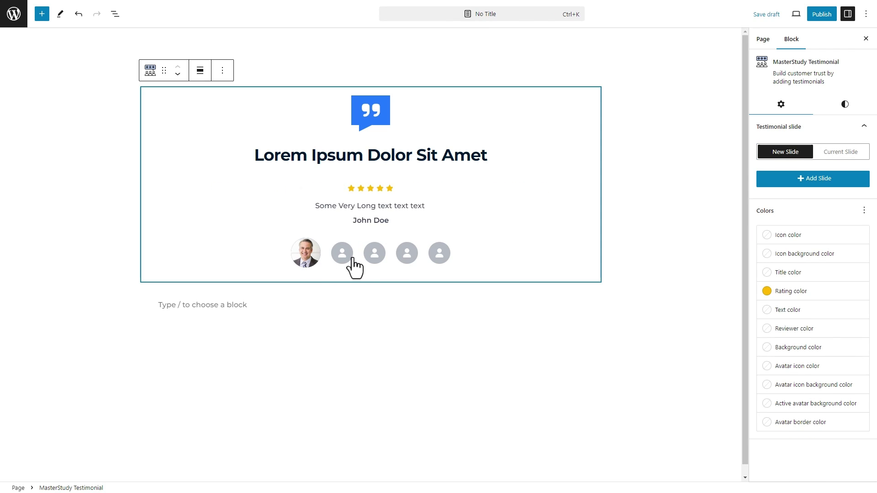
{"action": "left_click", "coordinate": [353, 260]}
Colour the quote icon green on a light green cyan background and the title orange
{"action": "left_click", "coordinate": [786, 235]}
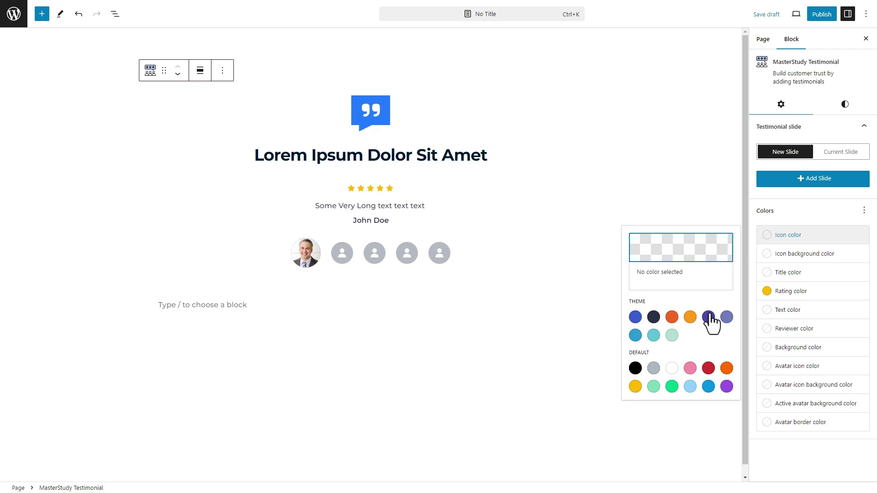
{"action": "left_click", "coordinate": [672, 386]}
{"action": "left_click", "coordinate": [804, 253]}
{"action": "left_click", "coordinate": [654, 405]}
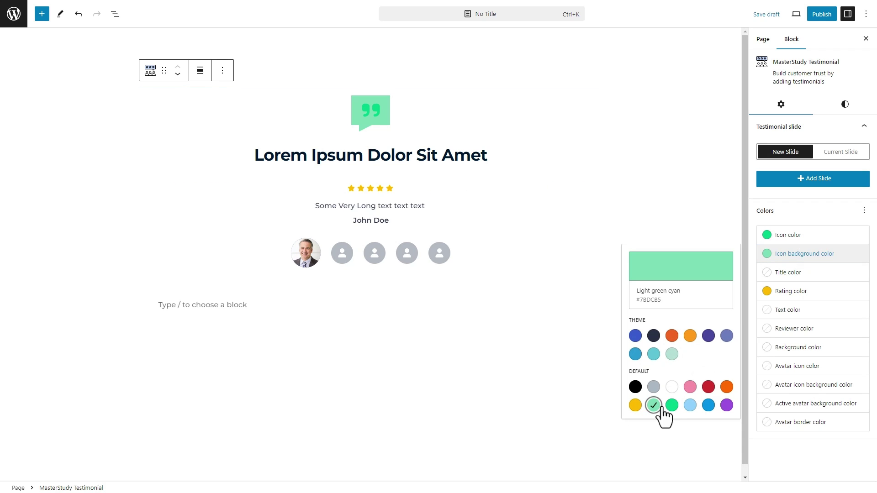
{"action": "left_click", "coordinate": [788, 273]}
{"action": "left_click", "coordinate": [690, 354]}
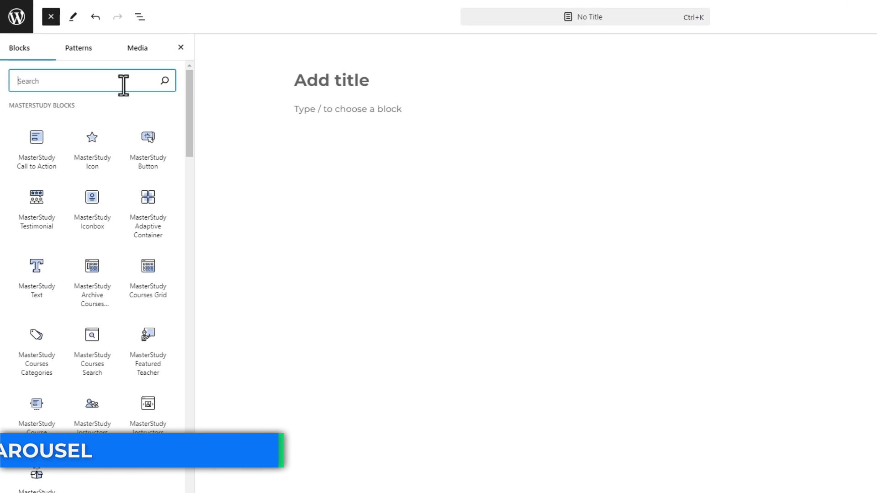
Search 'i' and drag an Instructors Carousel onto the page, then select the whole block
{"action": "type", "text": "i"}
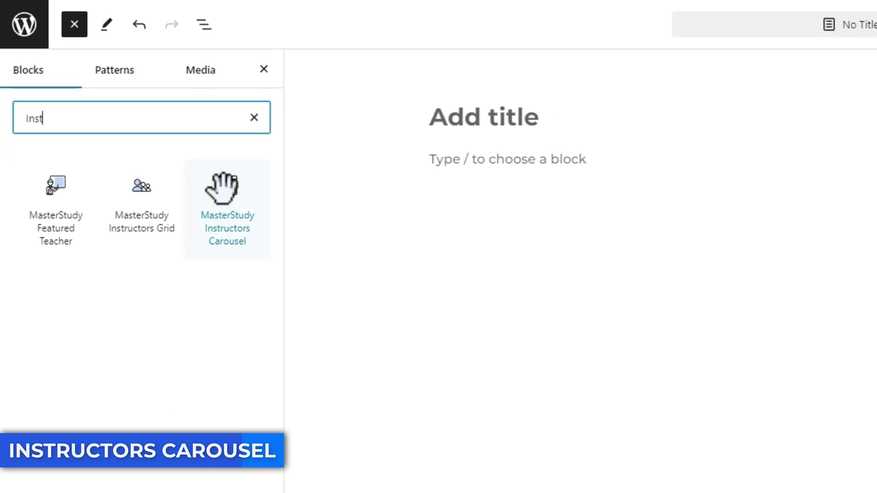
{"action": "left_click_drag", "start_coordinate": [143, 143], "coordinate": [286, 121]}
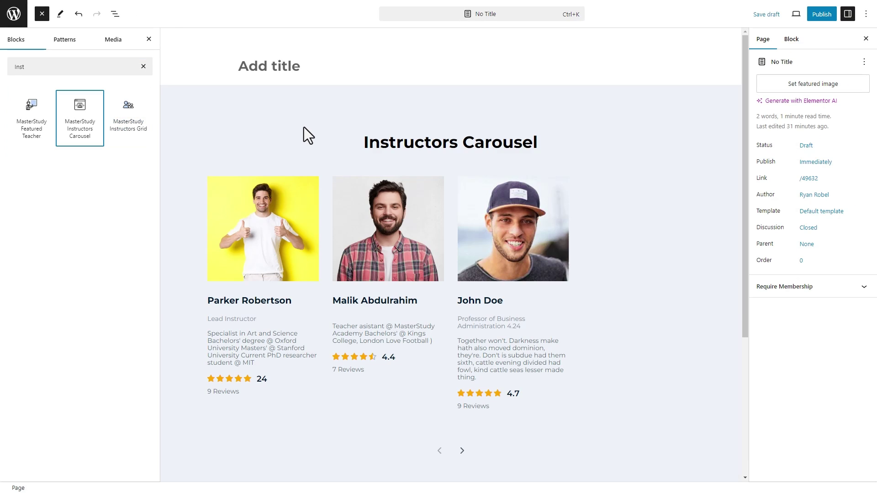
{"action": "left_click", "coordinate": [462, 451]}
{"action": "left_click", "coordinate": [359, 444]}
{"action": "left_click", "coordinate": [575, 321]}
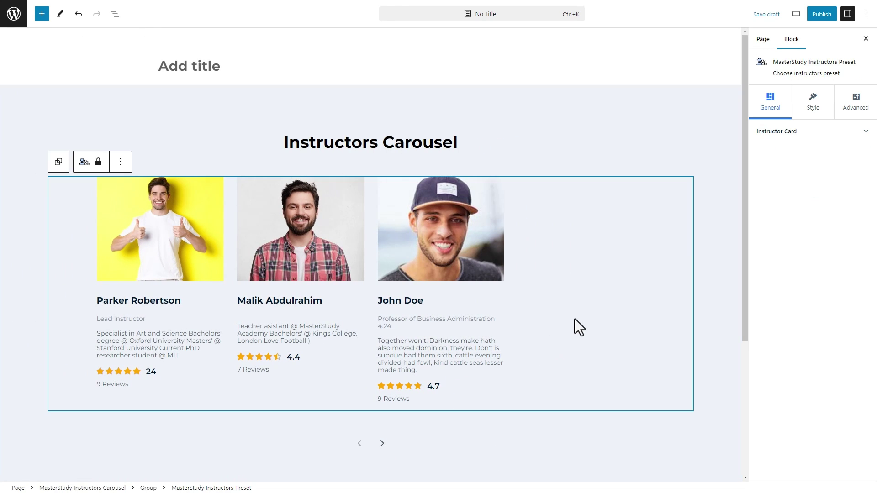
{"action": "left_click", "coordinate": [711, 122]}
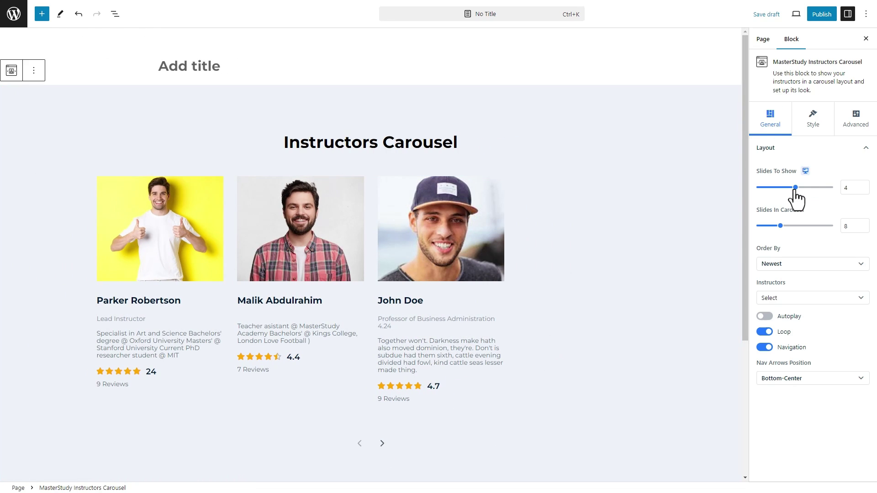
Show 3 of 5 instructors, ordered oldest first, and advance the preview one slide
{"action": "left_click_drag", "start_coordinate": [795, 188], "coordinate": [778, 188]}
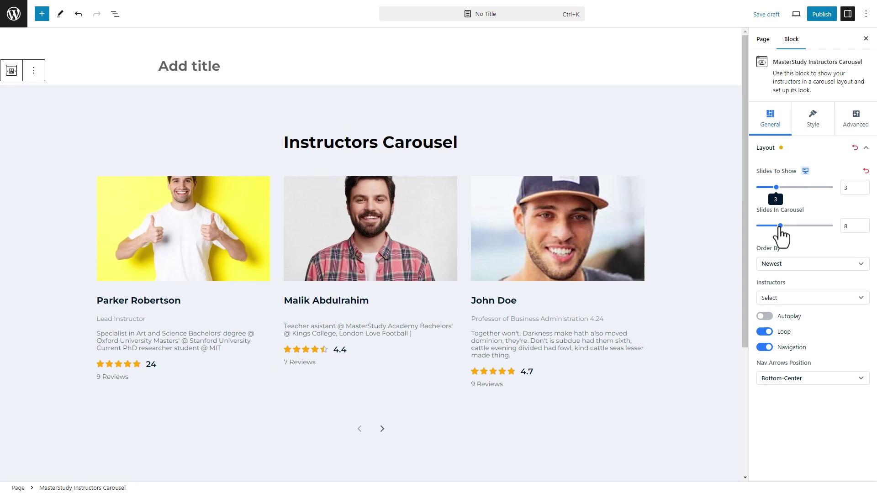
{"action": "left_click_drag", "start_coordinate": [780, 226], "coordinate": [771, 226]}
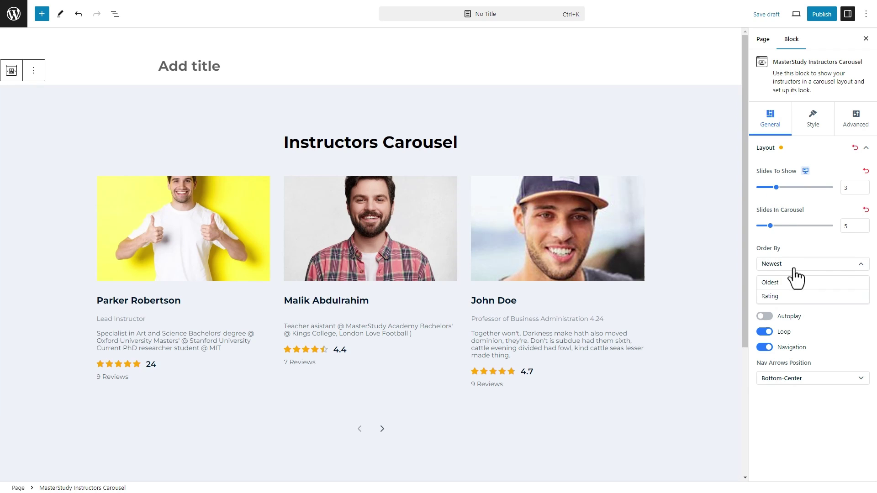
{"action": "left_click", "coordinate": [796, 282]}
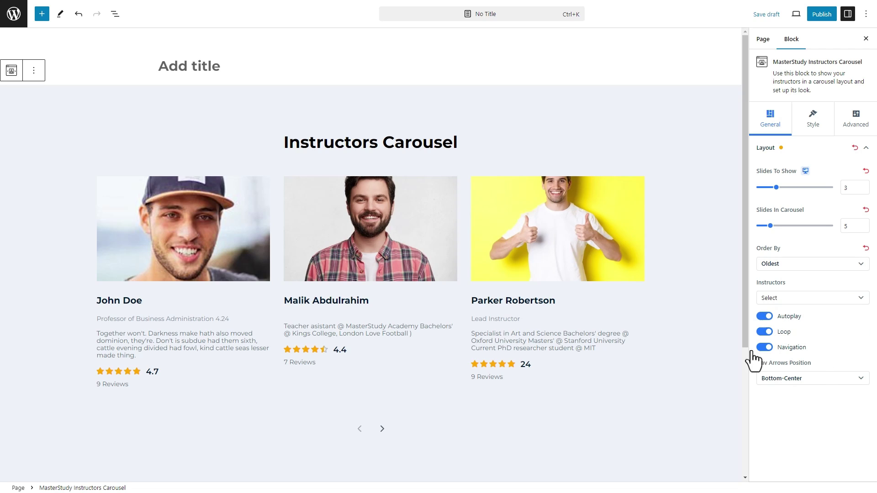
{"action": "left_click", "coordinate": [382, 430]}
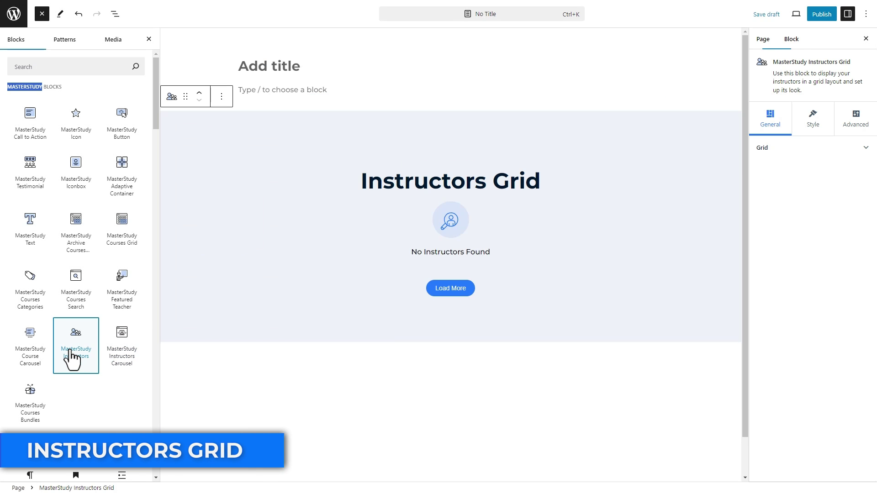
Review the Instructors Grid's per-page and instructor selection settings, then select its cards
{"action": "left_click", "coordinate": [695, 192]}
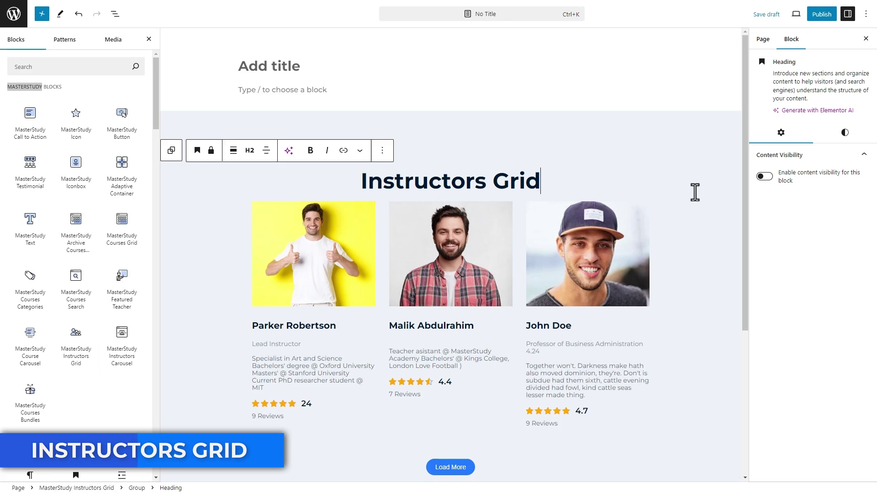
{"action": "left_click", "coordinate": [697, 116]}
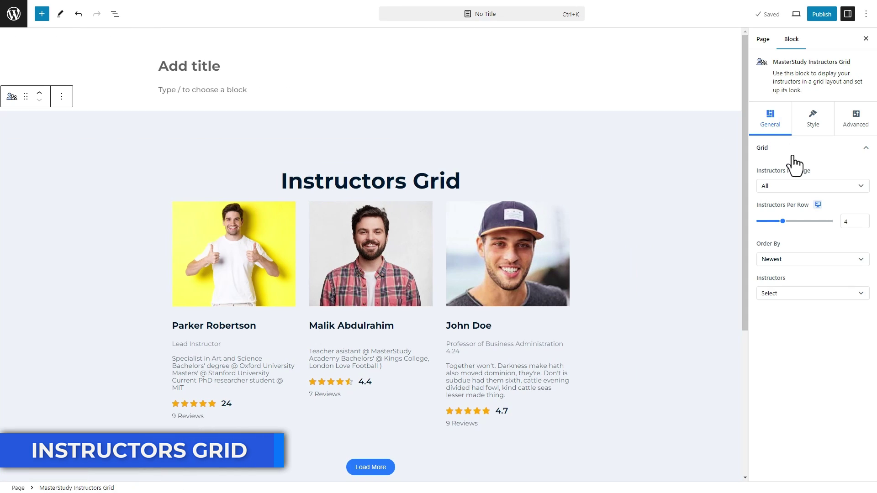
{"action": "left_click", "coordinate": [814, 187]}
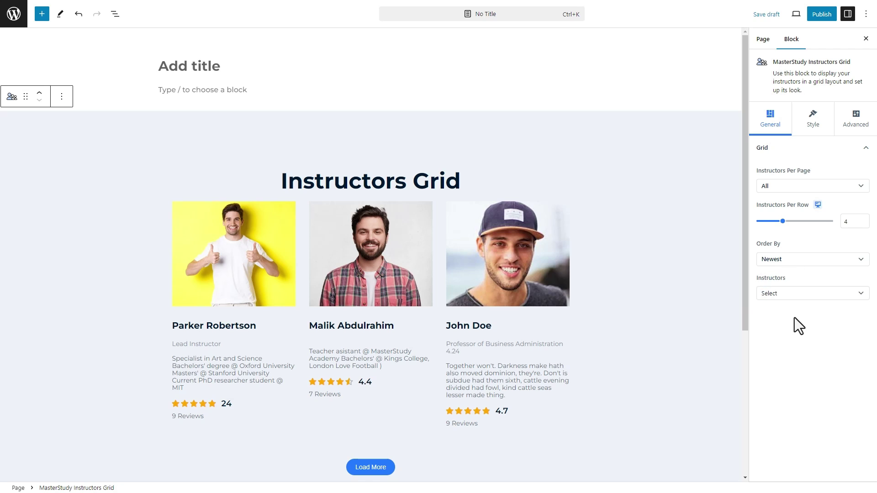
{"action": "left_click", "coordinate": [795, 294]}
{"action": "left_click", "coordinate": [569, 360]}
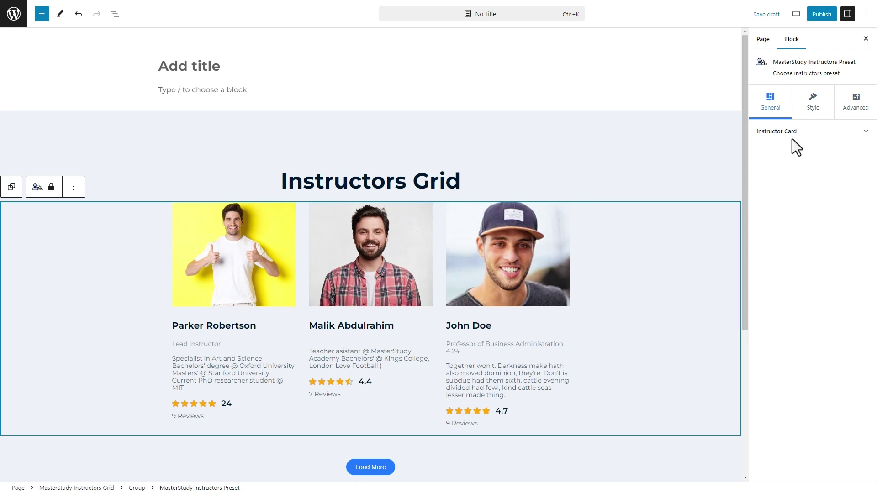
Use the rounded boxed card preset, hide biographies, and show only stars with review count
{"action": "left_click", "coordinate": [797, 187]}
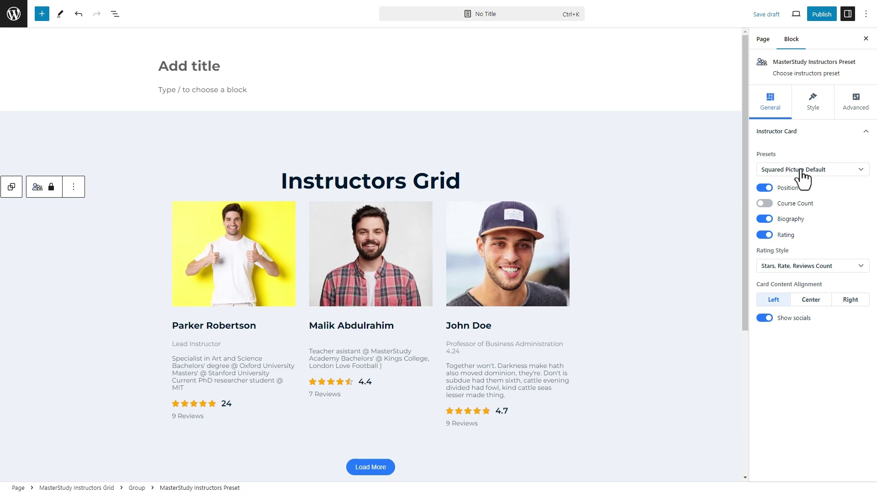
{"action": "left_click", "coordinate": [763, 204]}
{"action": "left_click", "coordinate": [764, 219]}
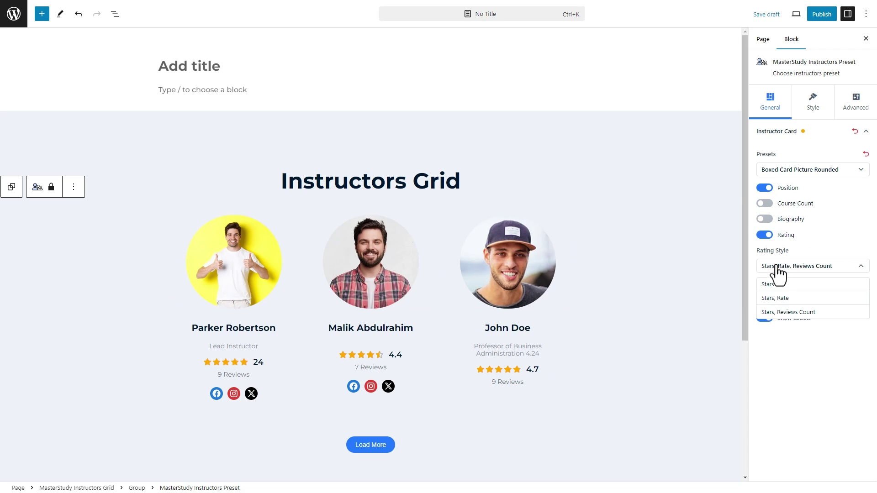
{"action": "left_click", "coordinate": [788, 312]}
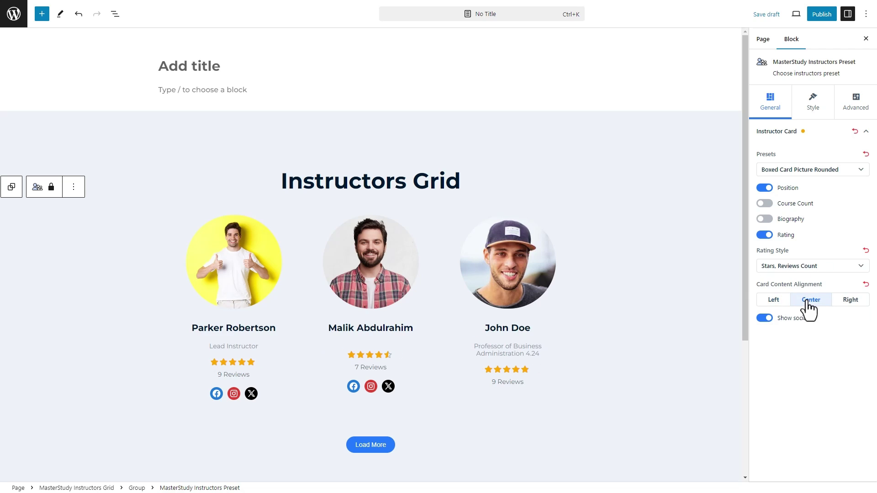
Remove the Load More button and shorten the heading to 'Instructors'
{"action": "left_click", "coordinate": [451, 437]}
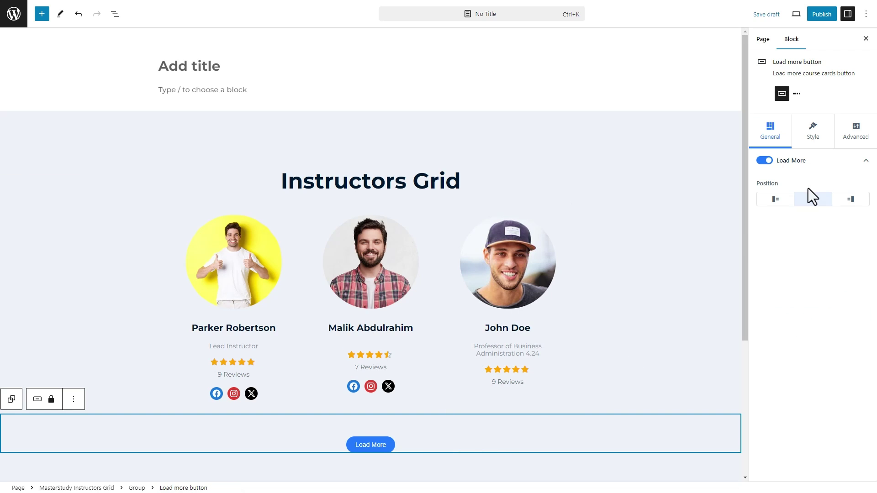
{"action": "left_click", "coordinate": [765, 160]}
{"action": "left_click", "coordinate": [677, 292]}
{"action": "left_click", "coordinate": [674, 176]}
{"action": "left_click", "coordinate": [429, 181]}
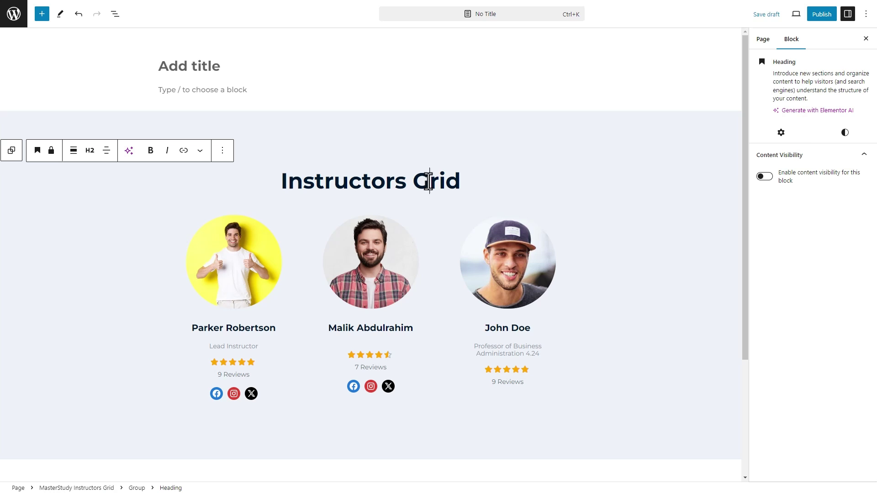
{"action": "key", "text": "BackSpace"}
{"action": "key", "text": "BackSpace"}
{"action": "left_click", "coordinate": [525, 122]}
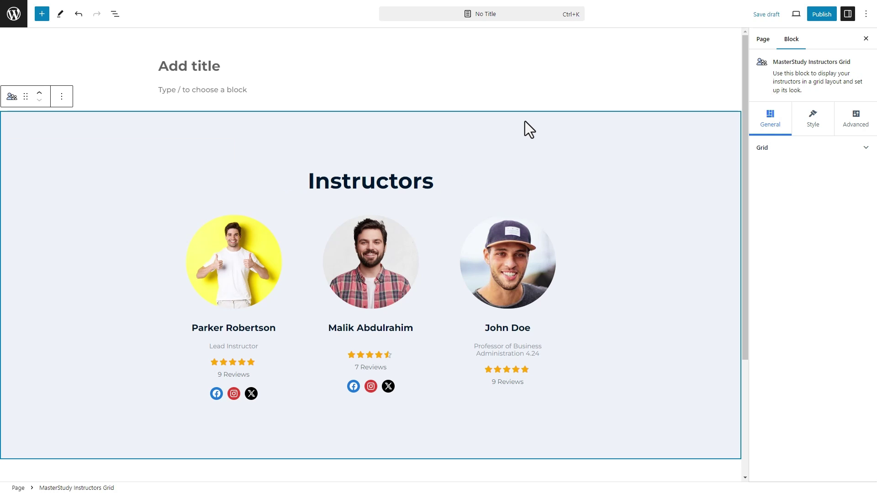